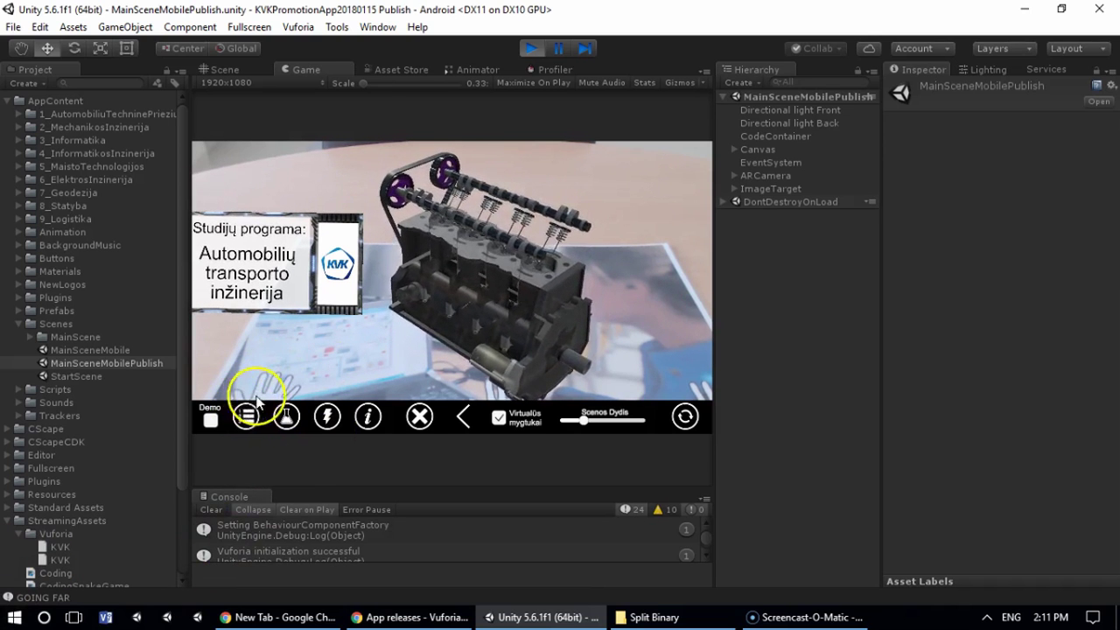
Preview the engine views and the Informatika, Informatikos inžinerija, Maisto technologijos and Elektros scenes.
{"action": "left_click", "coordinate": [327, 417]}
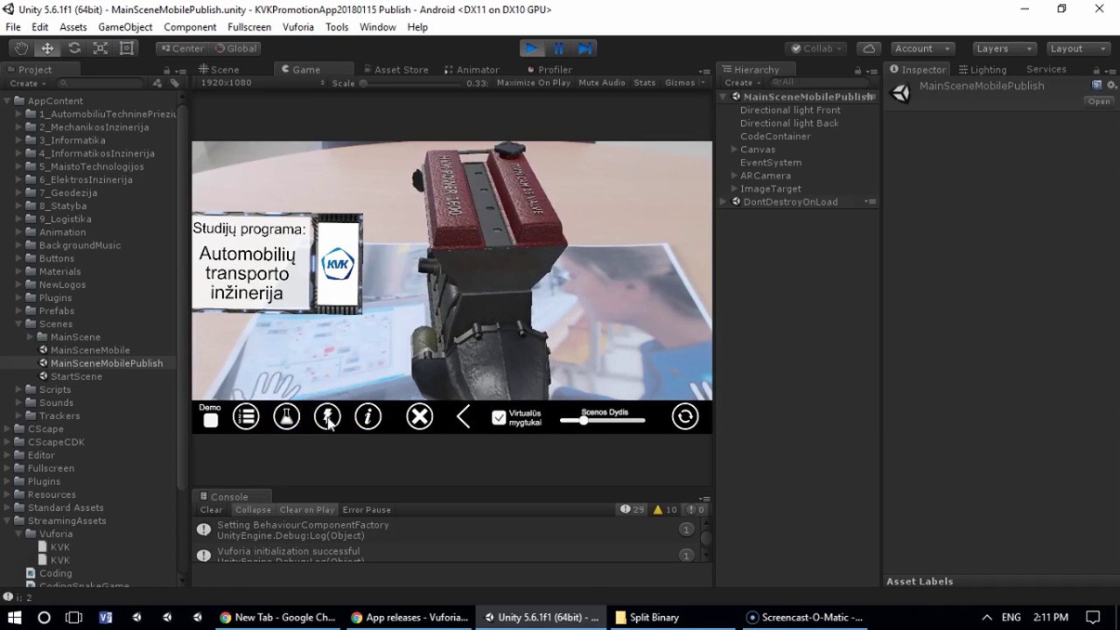
{"action": "left_click", "coordinate": [292, 422]}
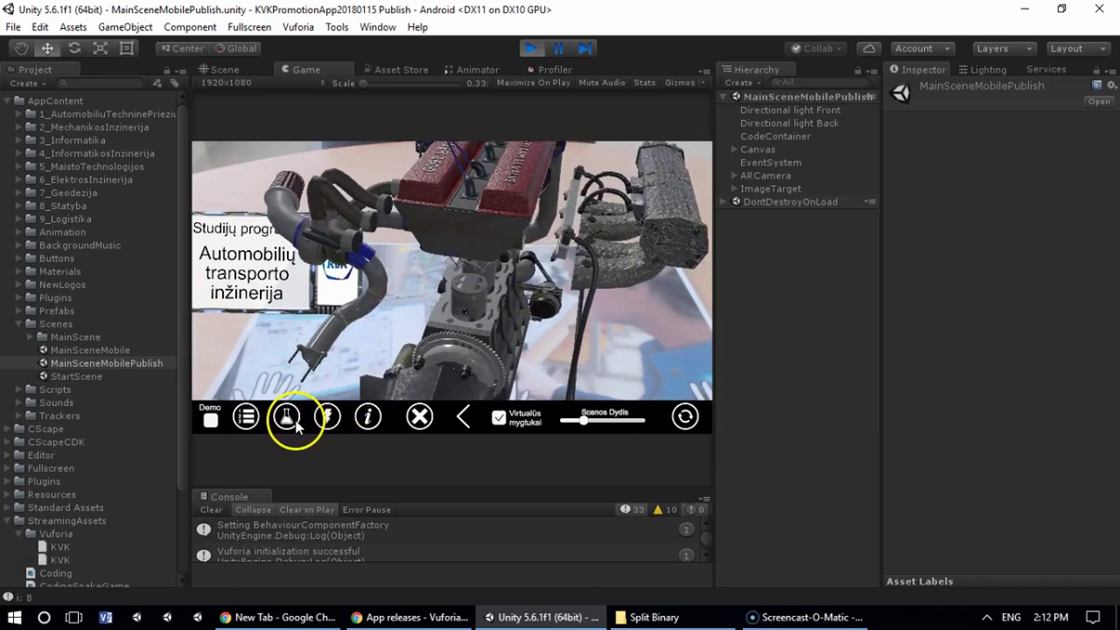
{"action": "left_click", "coordinate": [248, 419]}
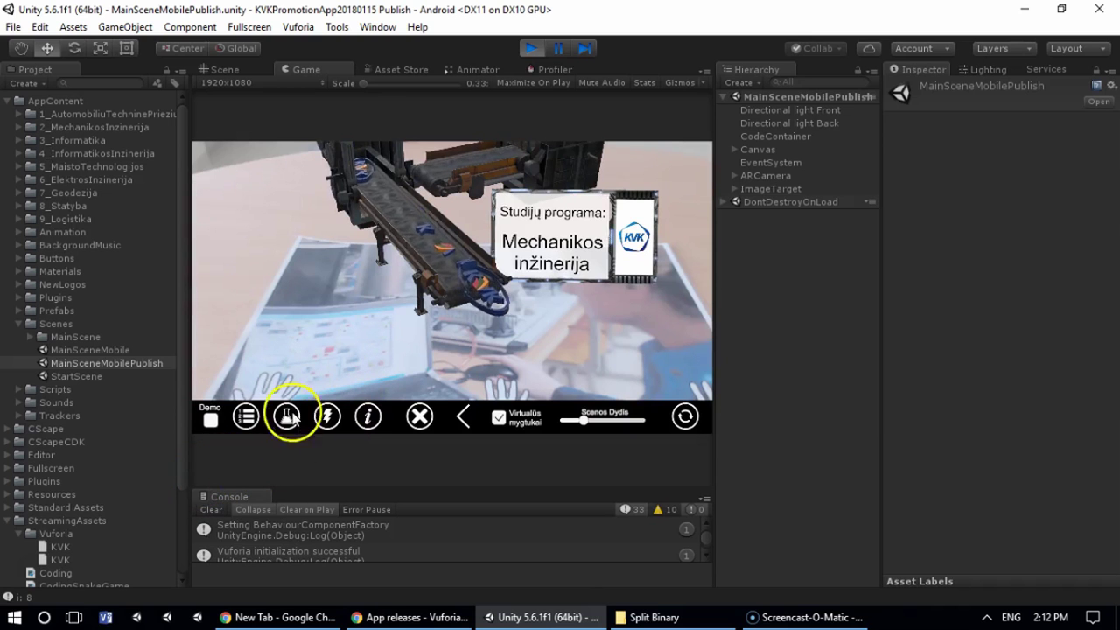
{"action": "left_click", "coordinate": [247, 418]}
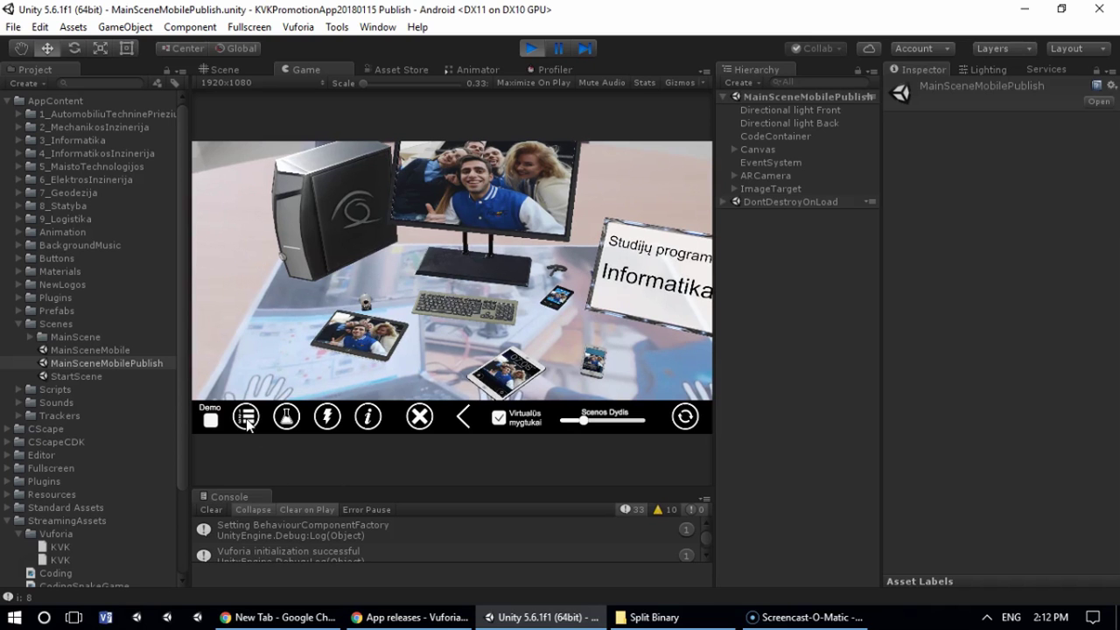
{"action": "left_click", "coordinate": [254, 426]}
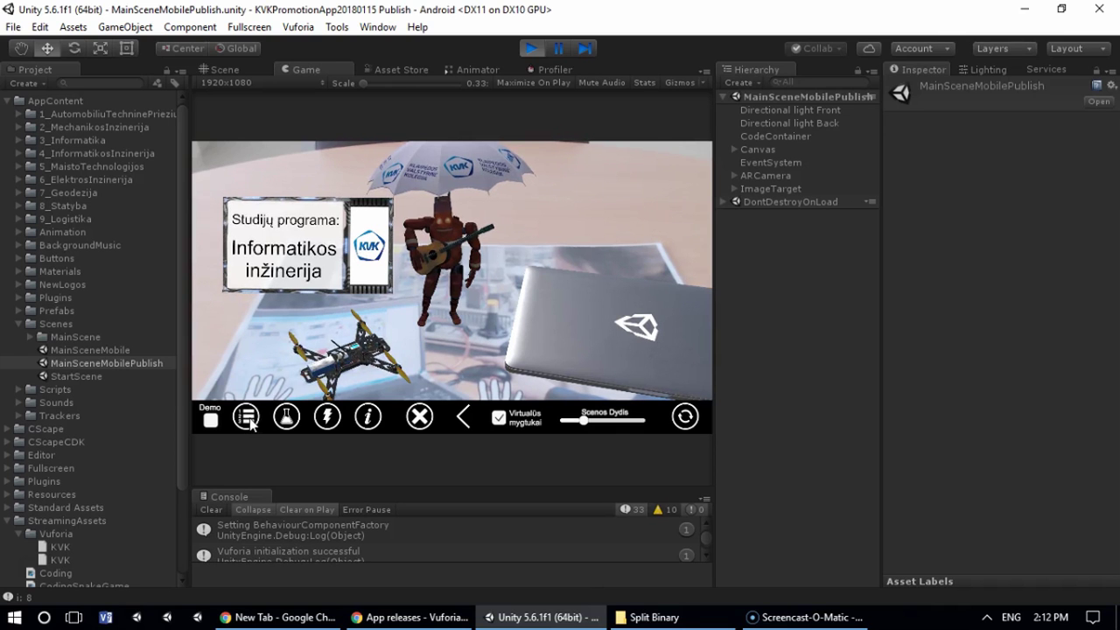
{"action": "left_click", "coordinate": [249, 419]}
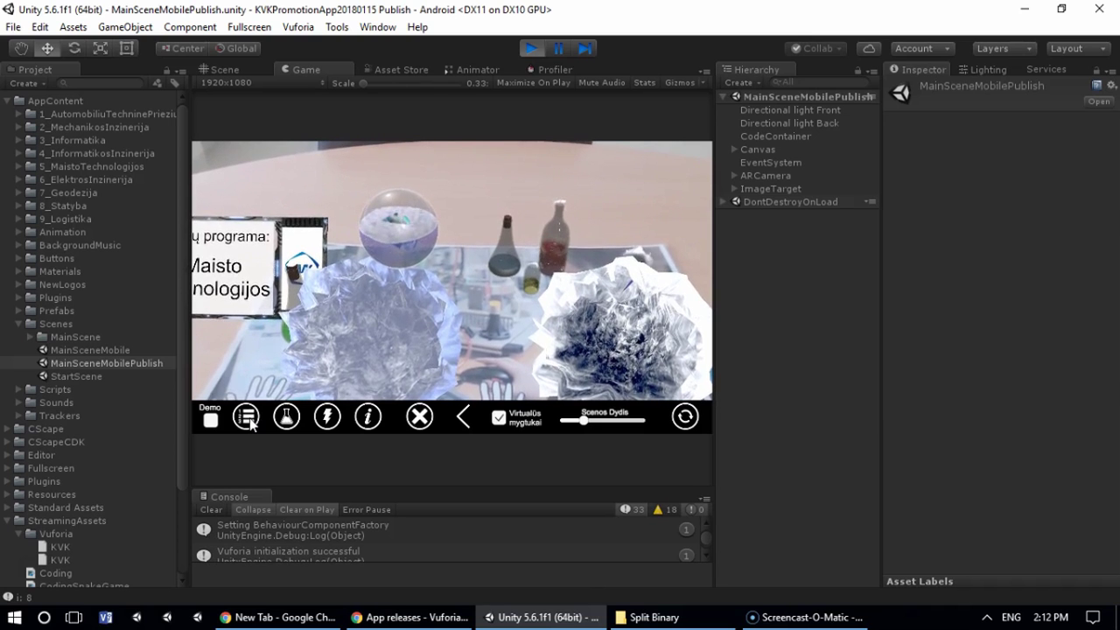
{"action": "left_click", "coordinate": [249, 418]}
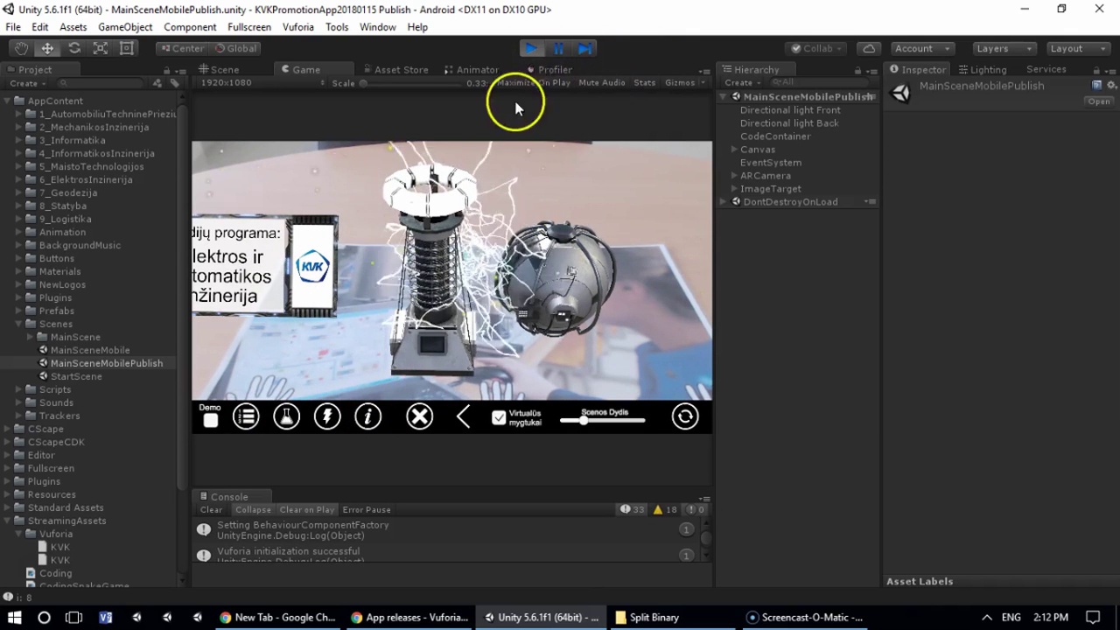
Stop Play mode and show the image target's 3D scene with ImageTarget's children expanded.
{"action": "left_click", "coordinate": [531, 48]}
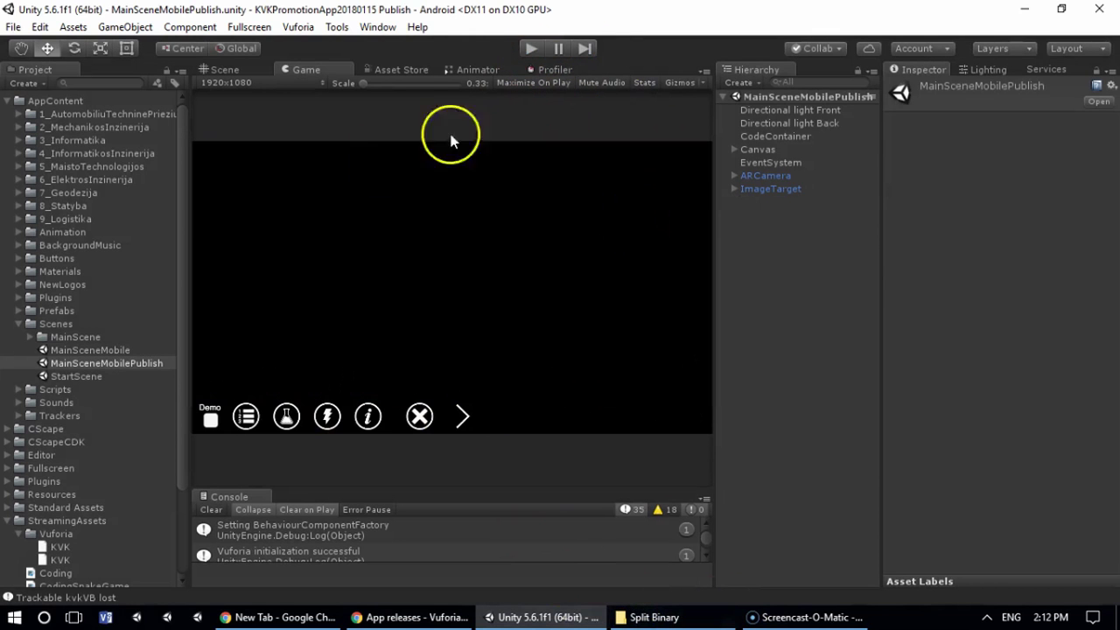
{"action": "left_click", "coordinate": [230, 69]}
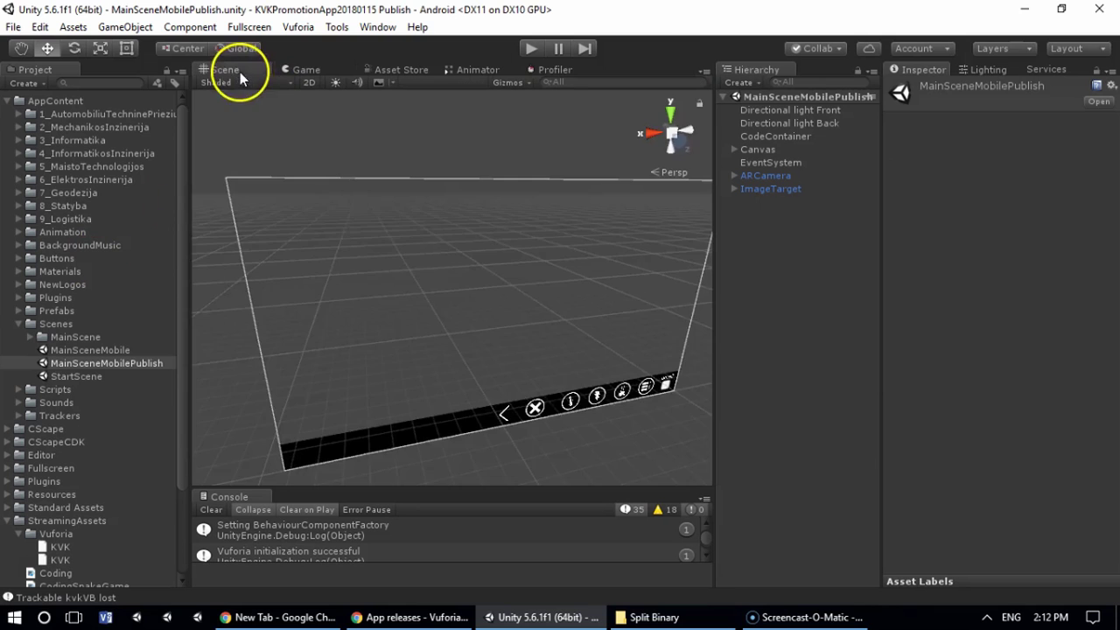
{"action": "middle_click_drag", "start_coordinate": [388, 268], "coordinate": [665, 245]}
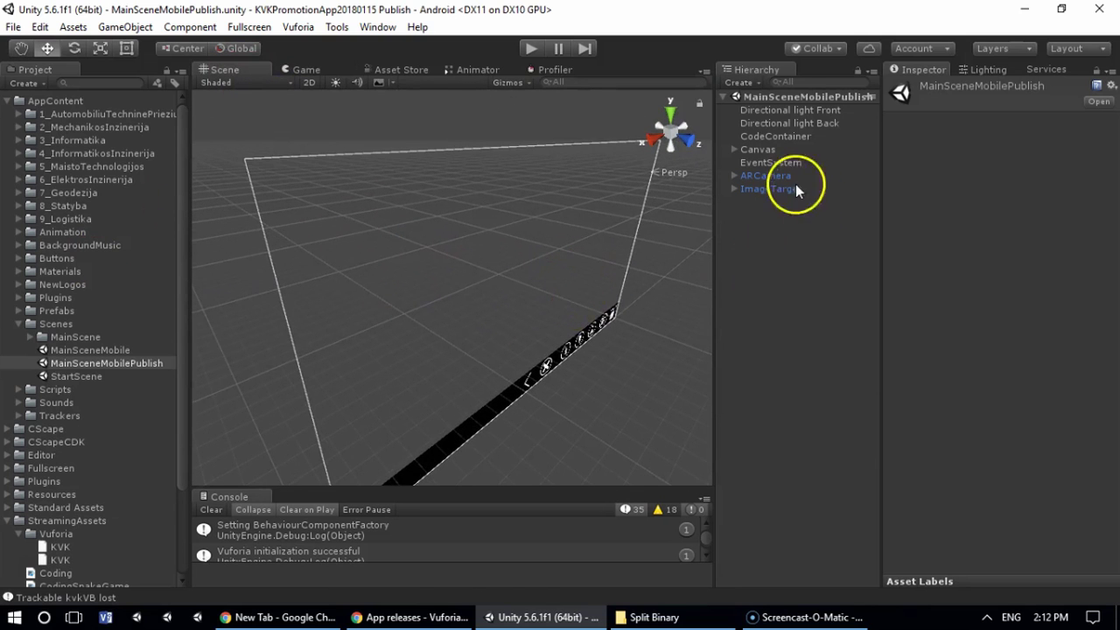
{"action": "left_click", "coordinate": [734, 189]}
{"action": "left_click", "coordinate": [734, 189]}
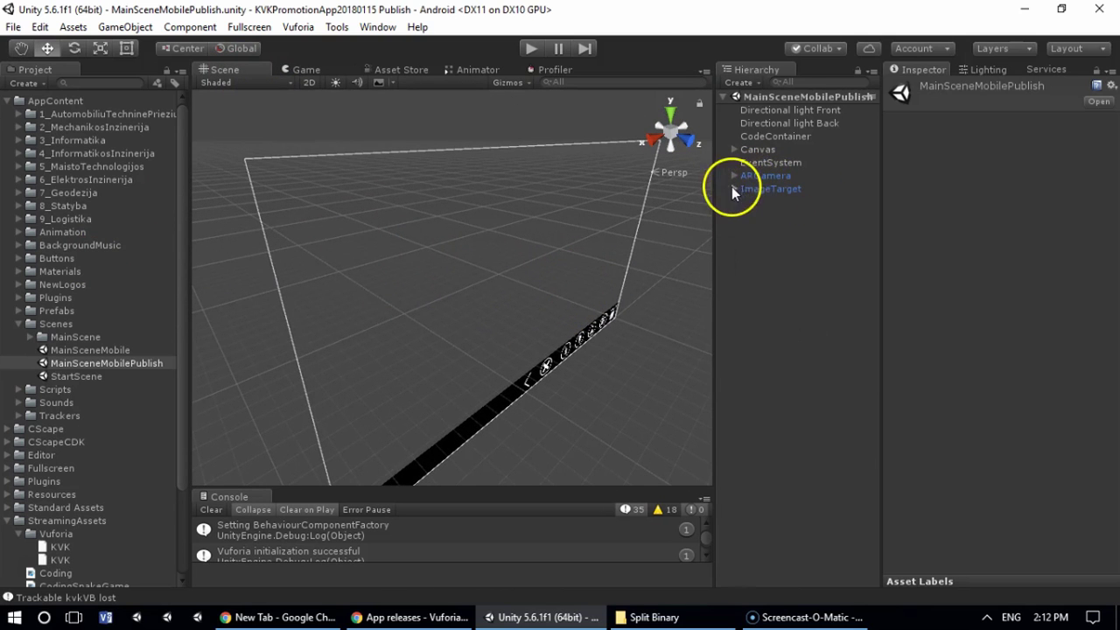
{"action": "left_click", "coordinate": [734, 188]}
{"action": "middle_click_drag", "start_coordinate": [599, 281], "coordinate": [477, 342]}
Check Without using Split Binary.apk's properties in File Explorer, confirming its 211 MB size.
{"action": "left_click", "coordinate": [674, 617]}
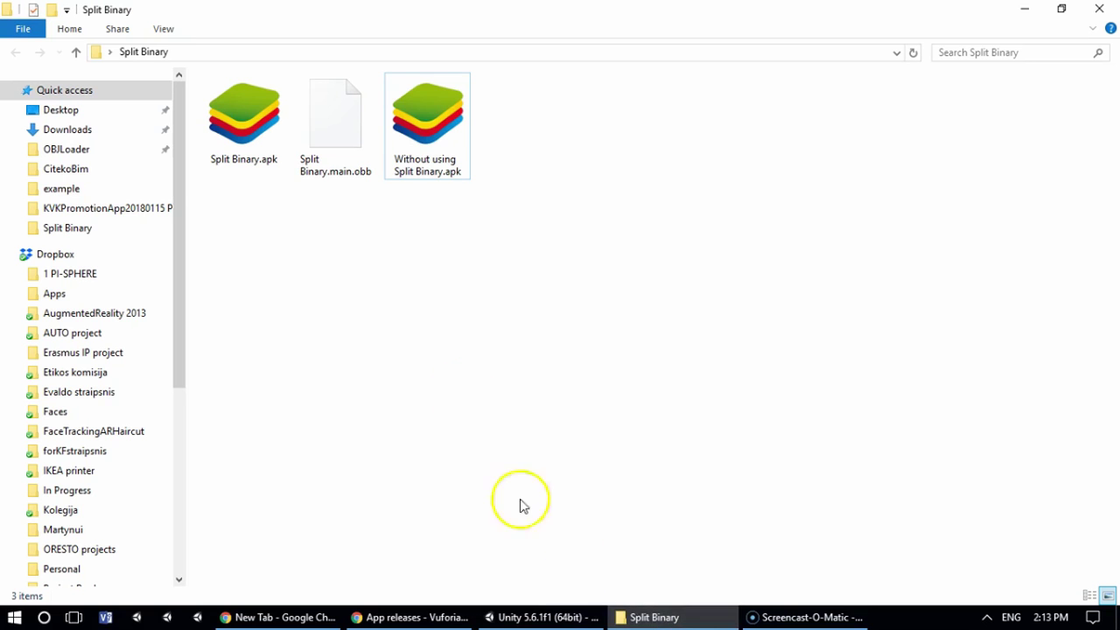
{"action": "left_click", "coordinate": [466, 173]}
{"action": "right_click", "coordinate": [427, 116]}
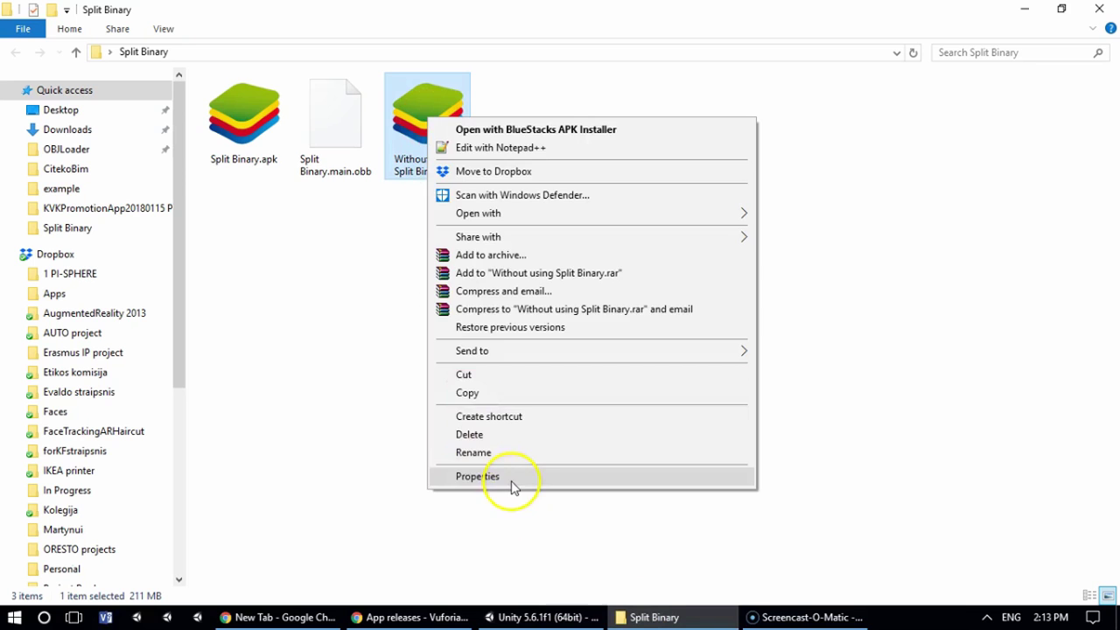
{"action": "left_click", "coordinate": [511, 479]}
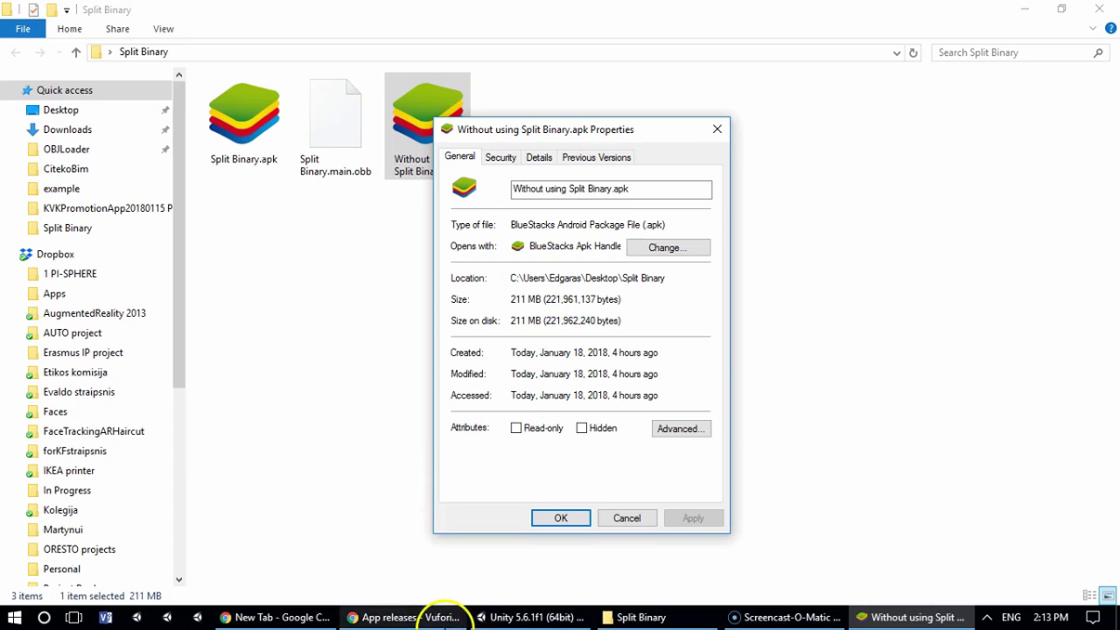
{"action": "left_click", "coordinate": [430, 618]}
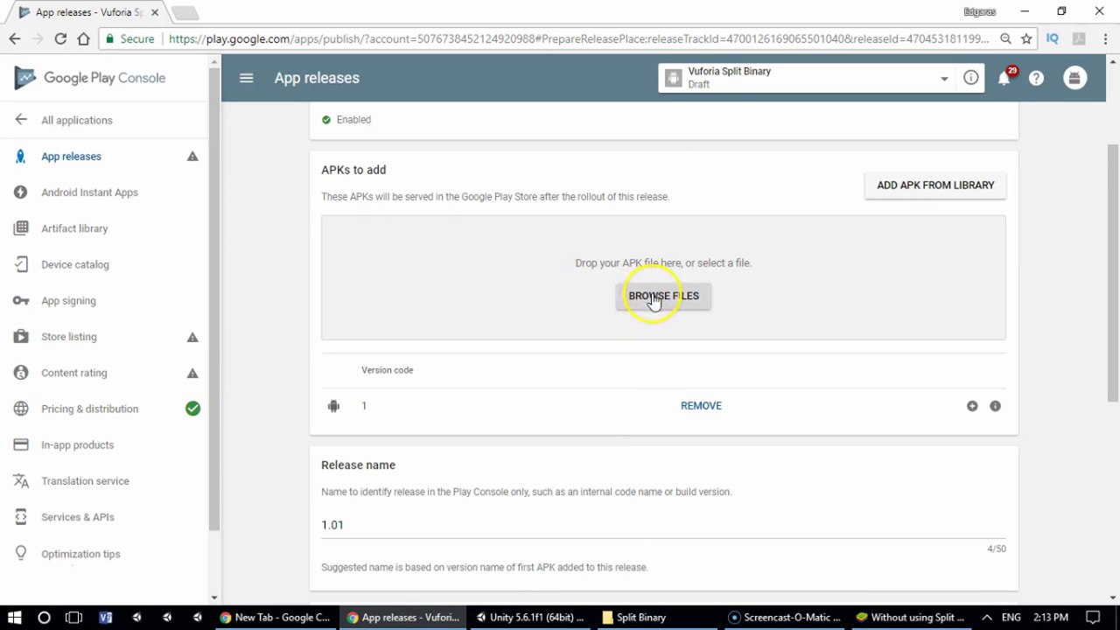
Upload Without using Split Binary.apk to App releases and see it rejected for exceeding 100MB.
{"action": "left_click", "coordinate": [680, 303]}
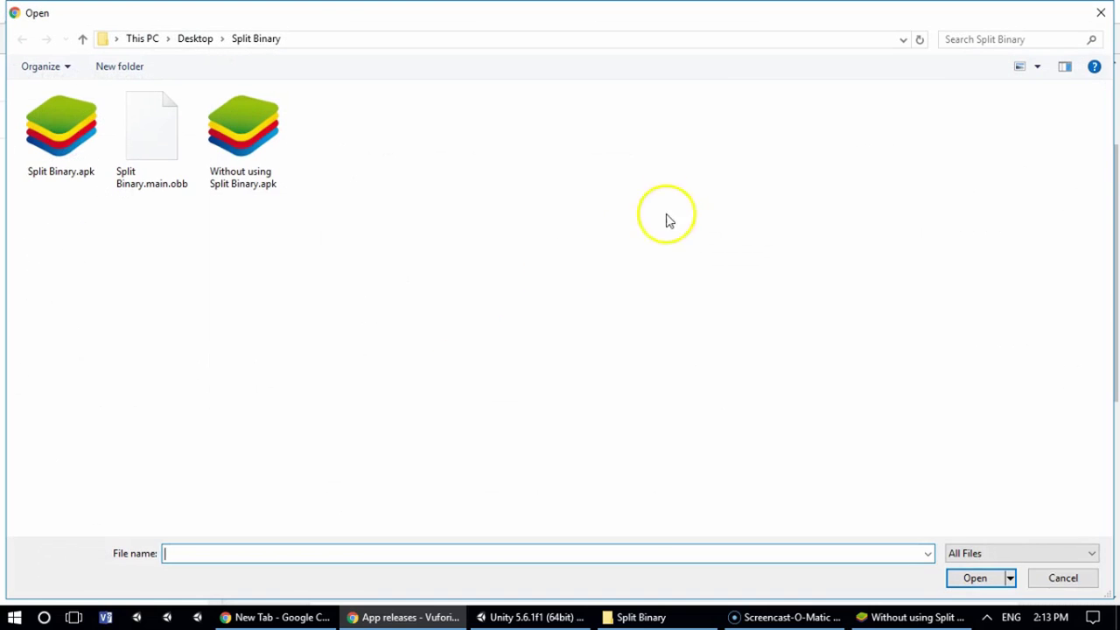
{"action": "left_click", "coordinate": [249, 168]}
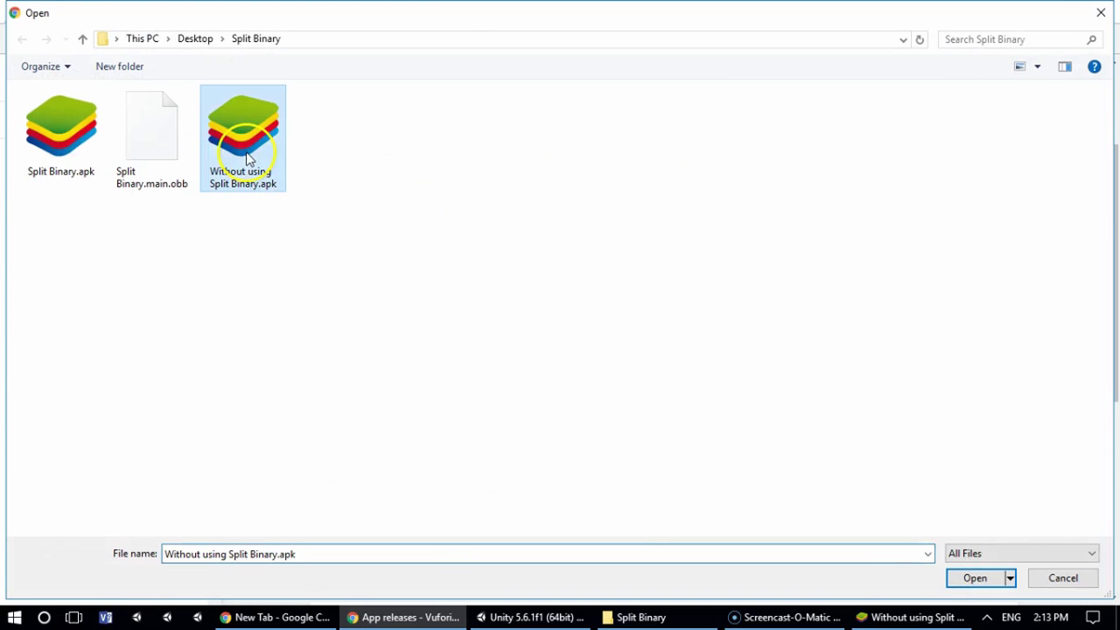
{"action": "left_click", "coordinate": [973, 576]}
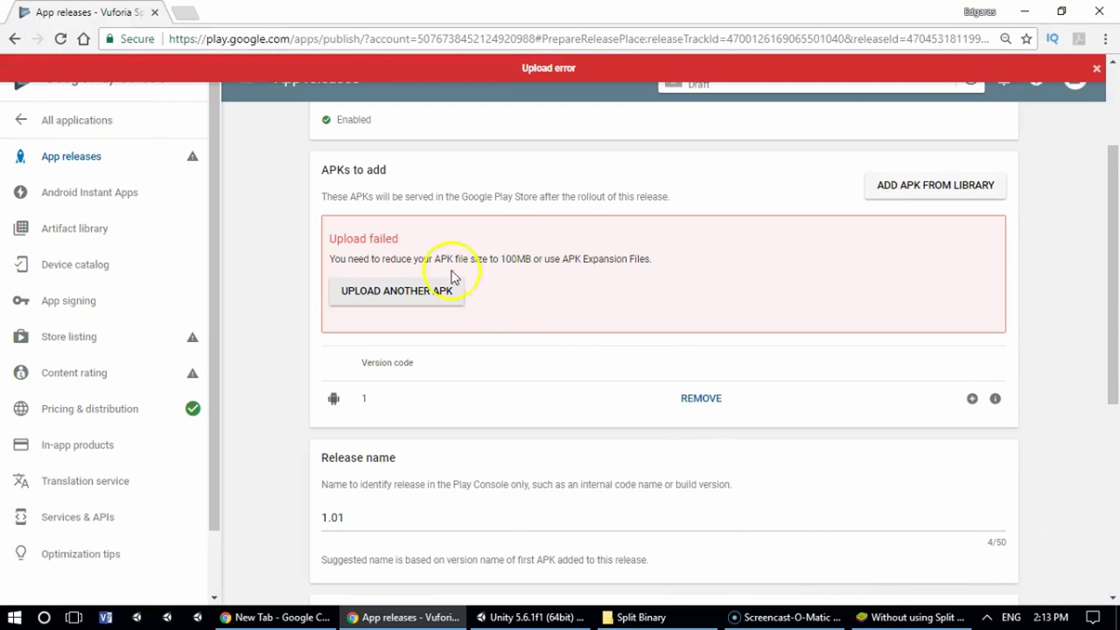
{"action": "left_click_drag", "start_coordinate": [325, 264], "coordinate": [484, 274]}
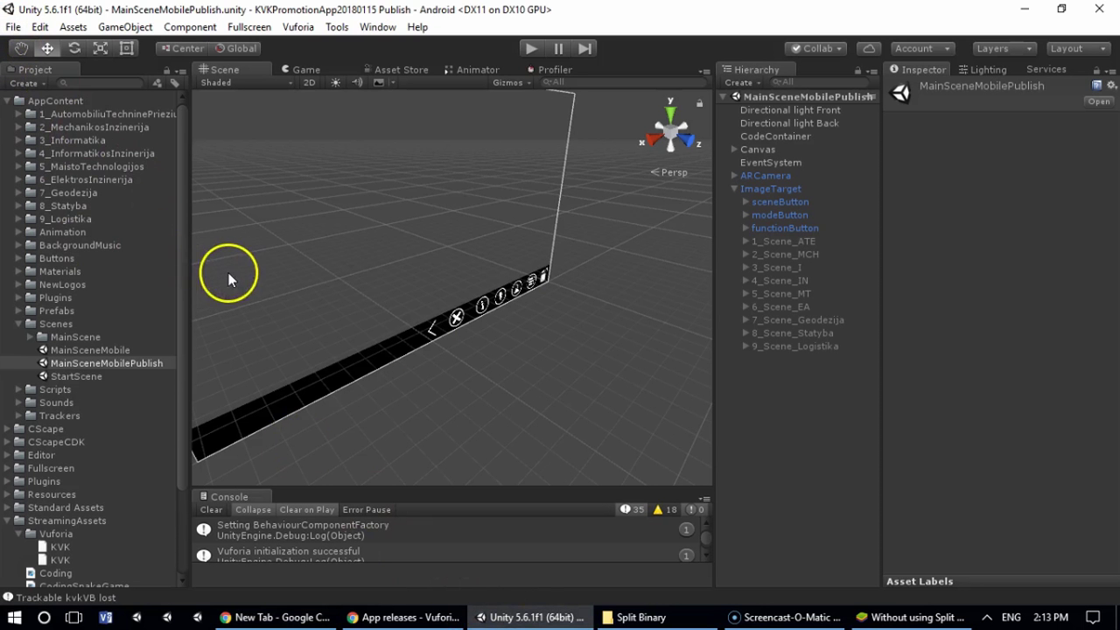
Open the Android build and player settings and enable Split Application Binary under Publishing Settings.
{"action": "left_click", "coordinate": [14, 30]}
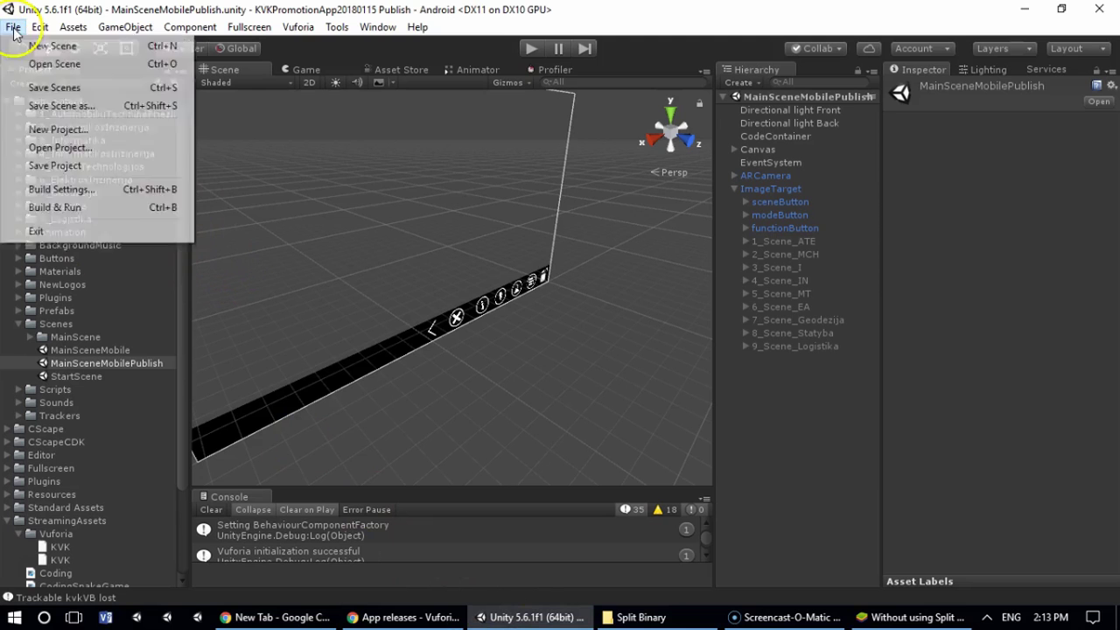
{"action": "left_click", "coordinate": [81, 190]}
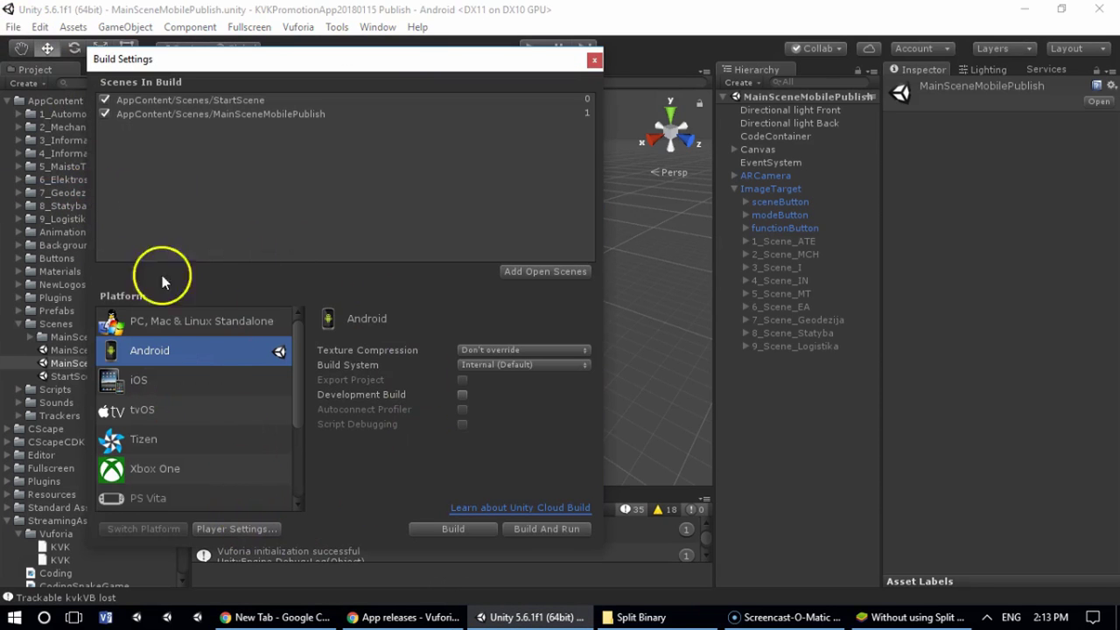
{"action": "left_click", "coordinate": [248, 529]}
{"action": "scroll", "coordinate": [958, 254], "scroll_direction": "down", "scroll_amount": 2}
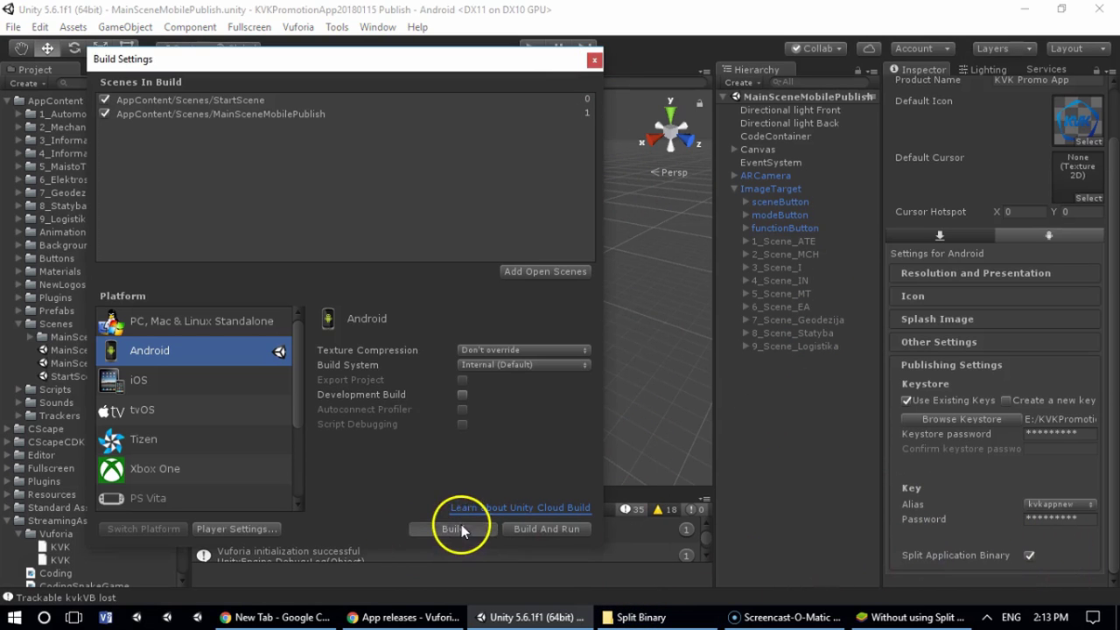
Compare the 17.6 MB Split Binary.apk with the 194 MB Split Binary.main.obb.
{"action": "left_click", "coordinate": [642, 617]}
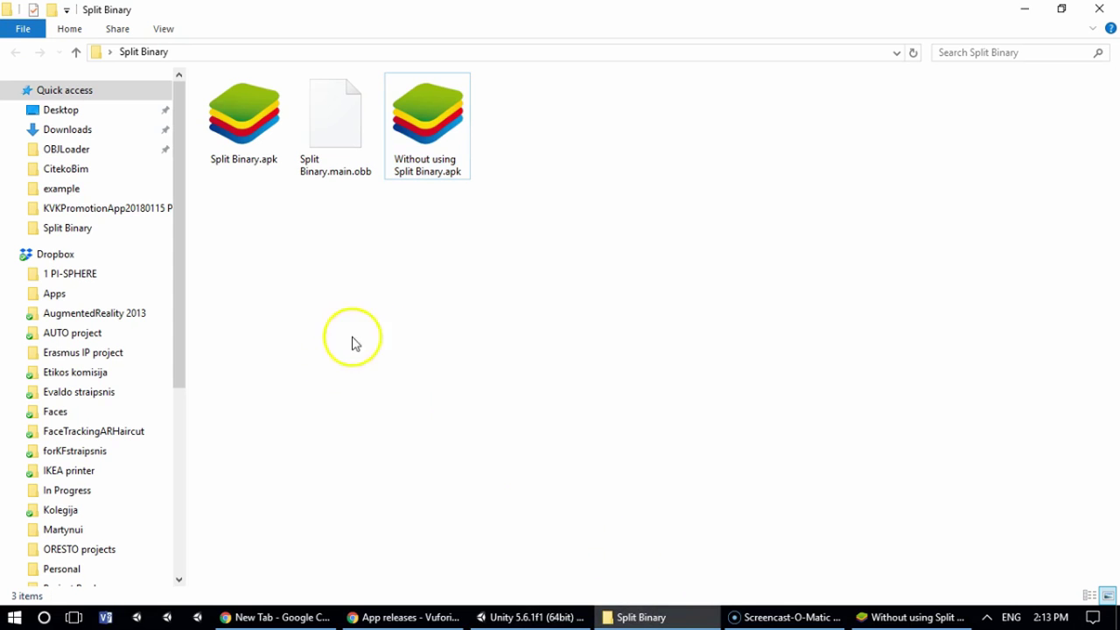
{"action": "left_click_drag", "start_coordinate": [236, 226], "coordinate": [366, 98]}
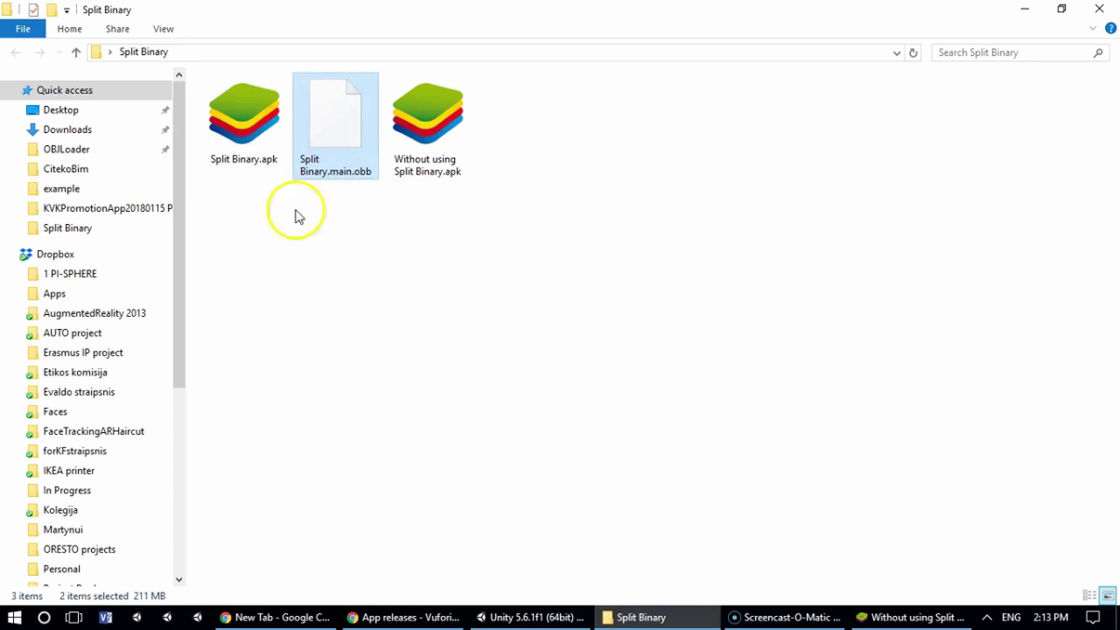
{"action": "left_click_drag", "start_coordinate": [324, 277], "coordinate": [243, 160]}
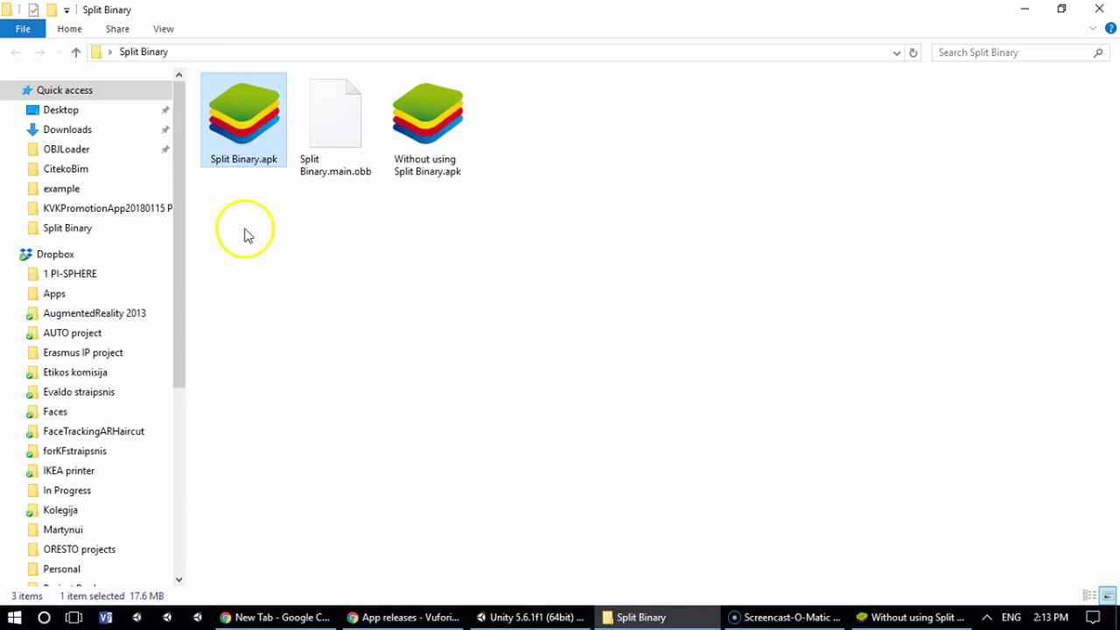
{"action": "left_click", "coordinate": [342, 240]}
{"action": "left_click", "coordinate": [338, 140]}
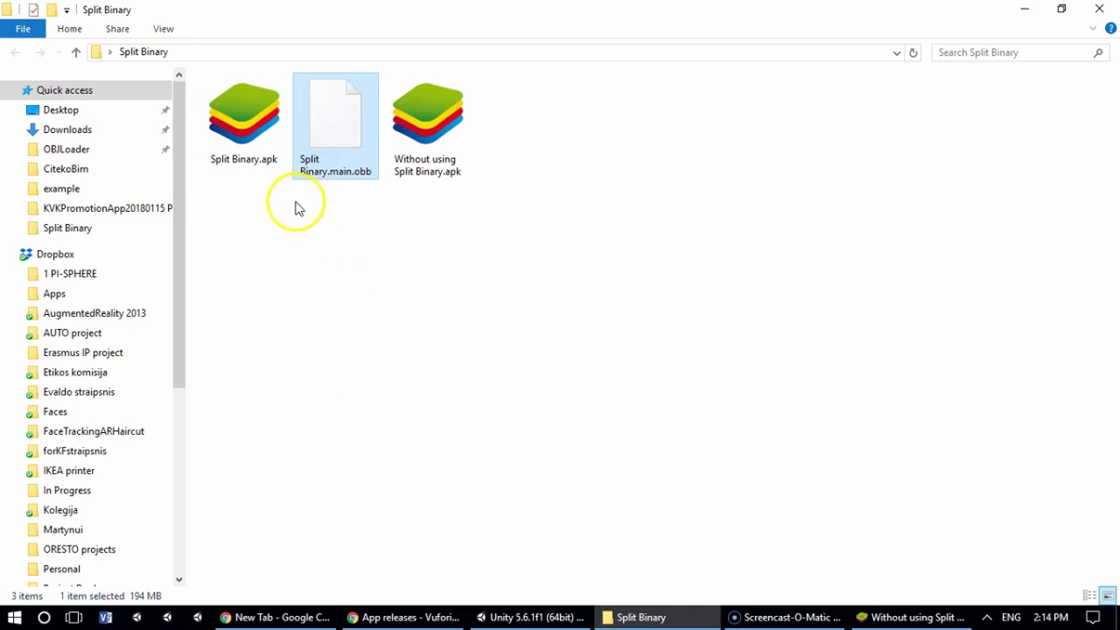
{"action": "left_click", "coordinate": [652, 623]}
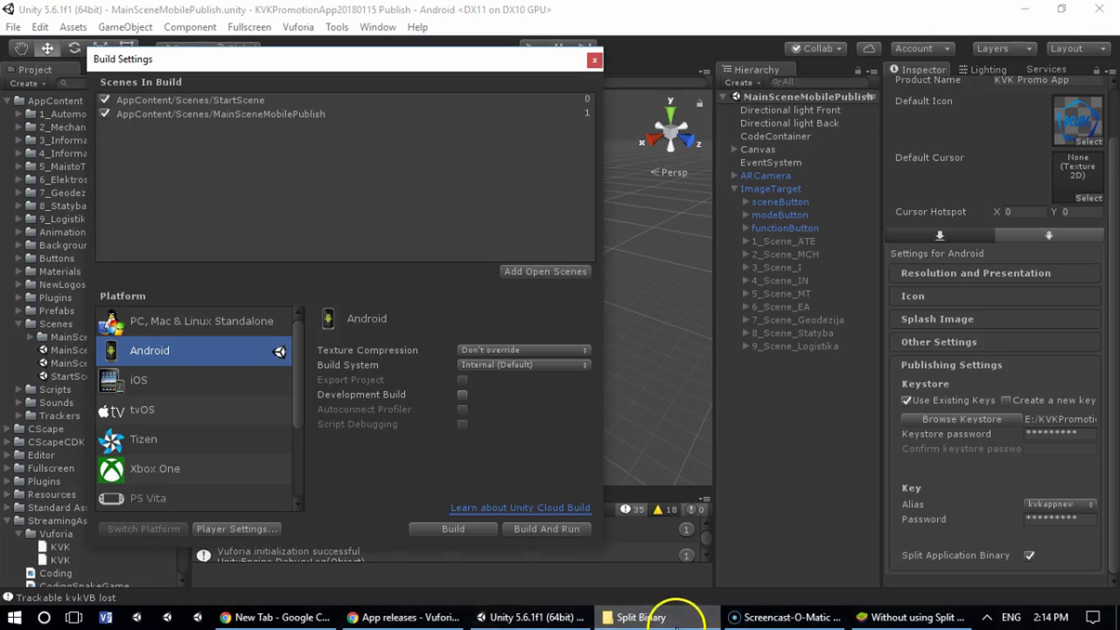
Close Build Settings and open StartScene.
{"action": "left_click", "coordinate": [593, 62]}
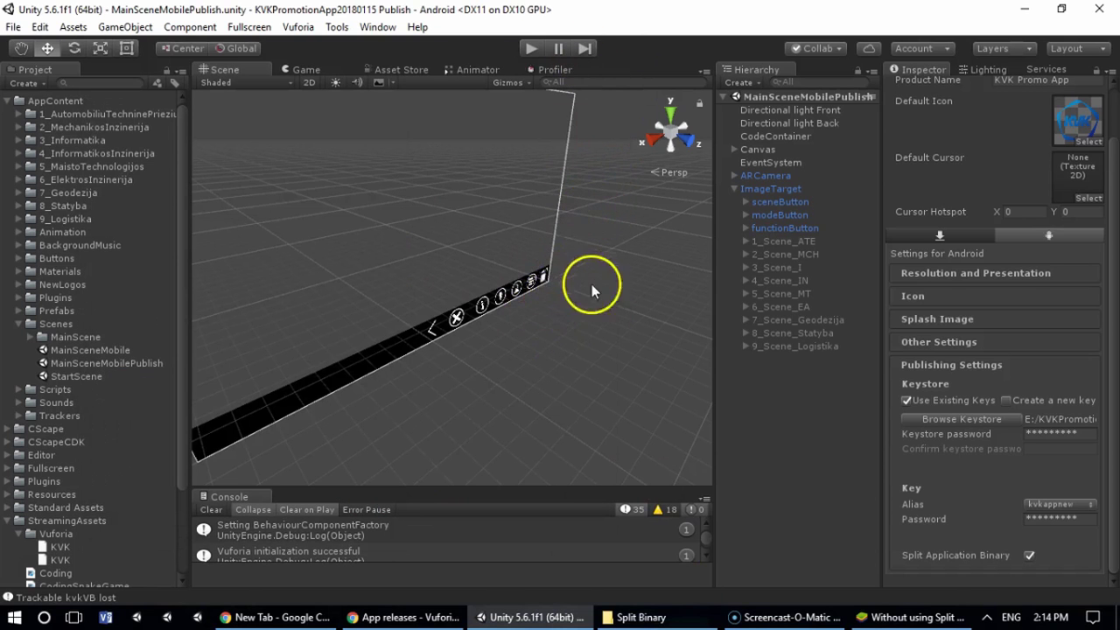
{"action": "left_click_drag", "start_coordinate": [591, 284], "coordinate": [564, 283], "text": "alt"}
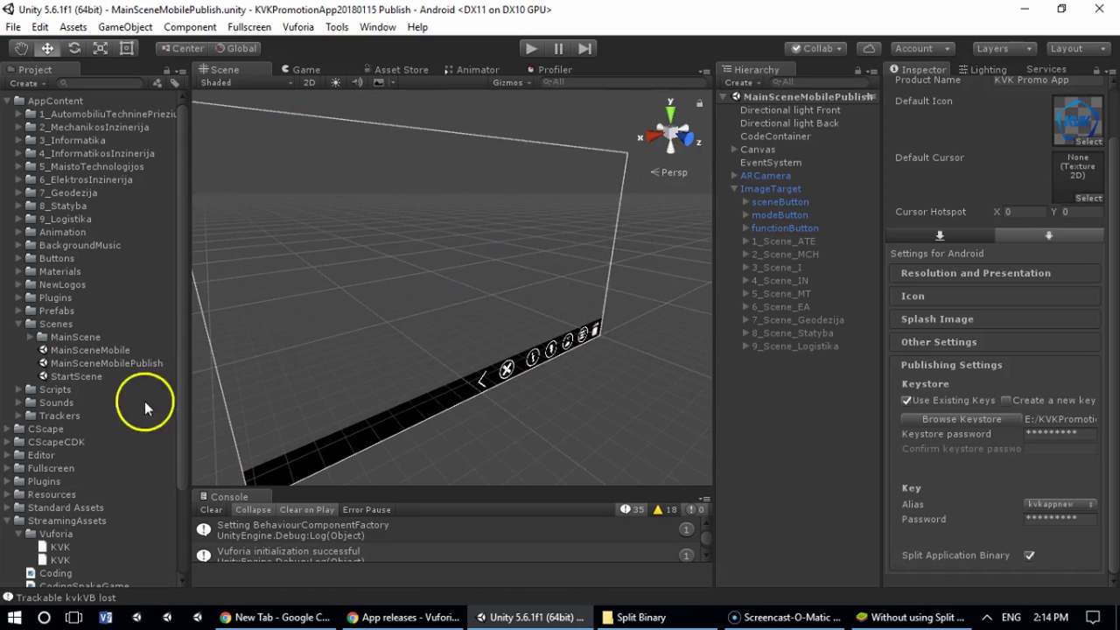
{"action": "left_click_drag", "start_coordinate": [542, 219], "coordinate": [446, 251], "text": "alt"}
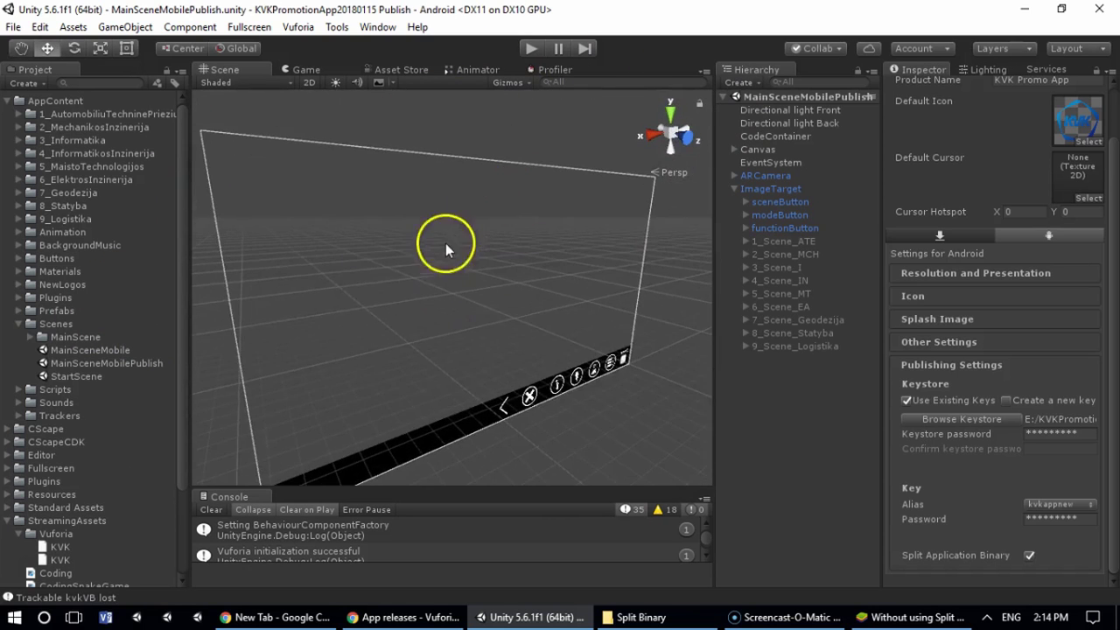
{"action": "double_click", "coordinate": [94, 375]}
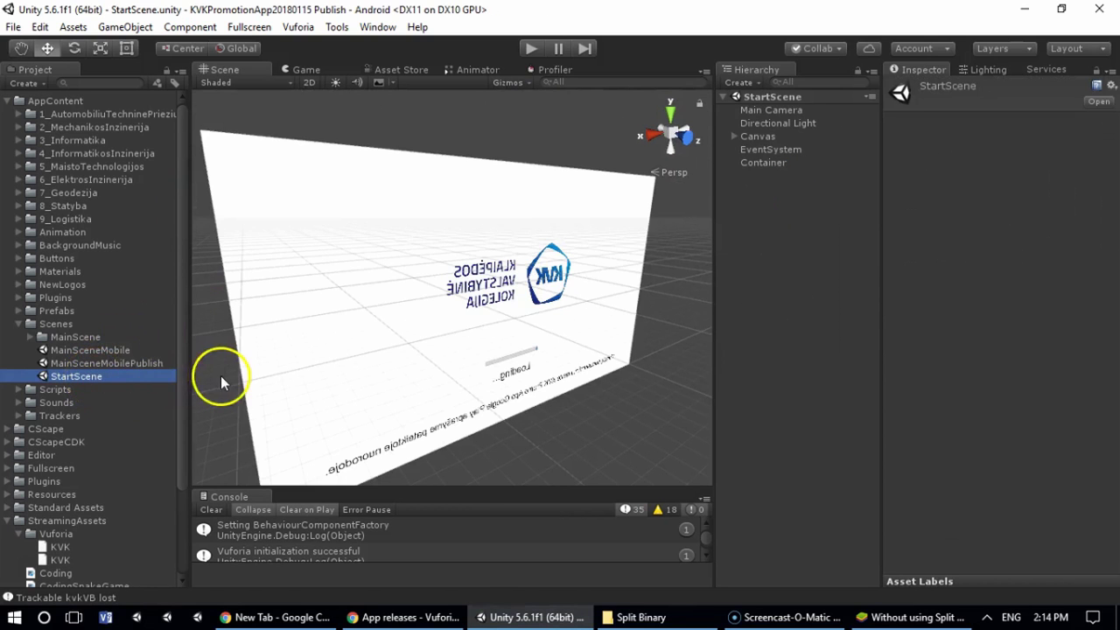
Preview the KVK Loading screen and inspect Container's Android Split Load First Scene script.
{"action": "left_click_drag", "start_coordinate": [420, 170], "coordinate": [359, 152], "text": "alt"}
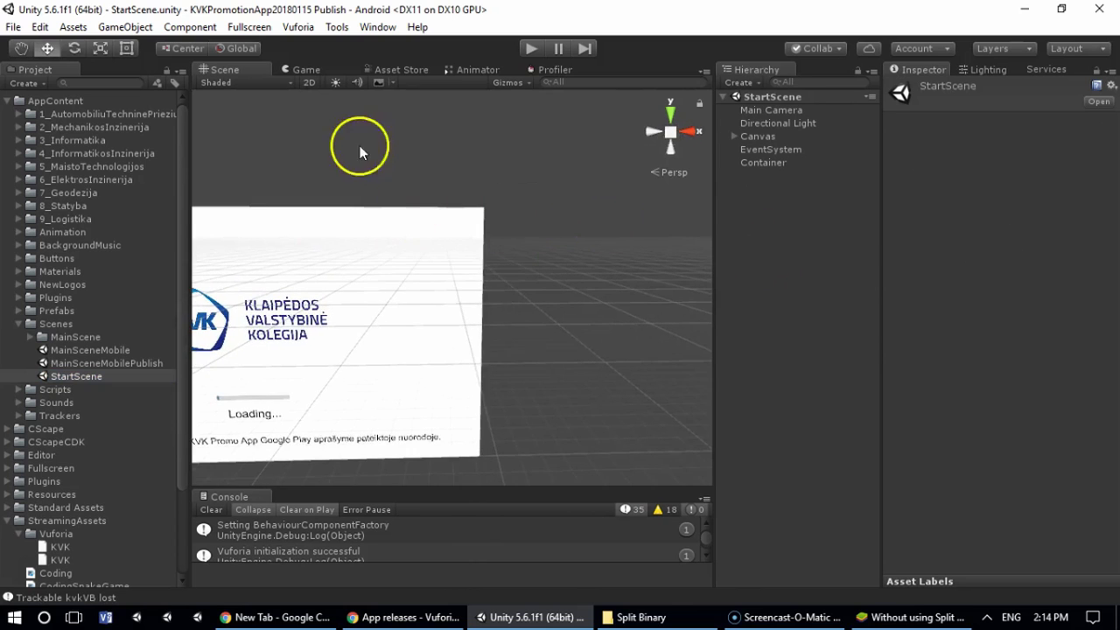
{"action": "left_click", "coordinate": [308, 70]}
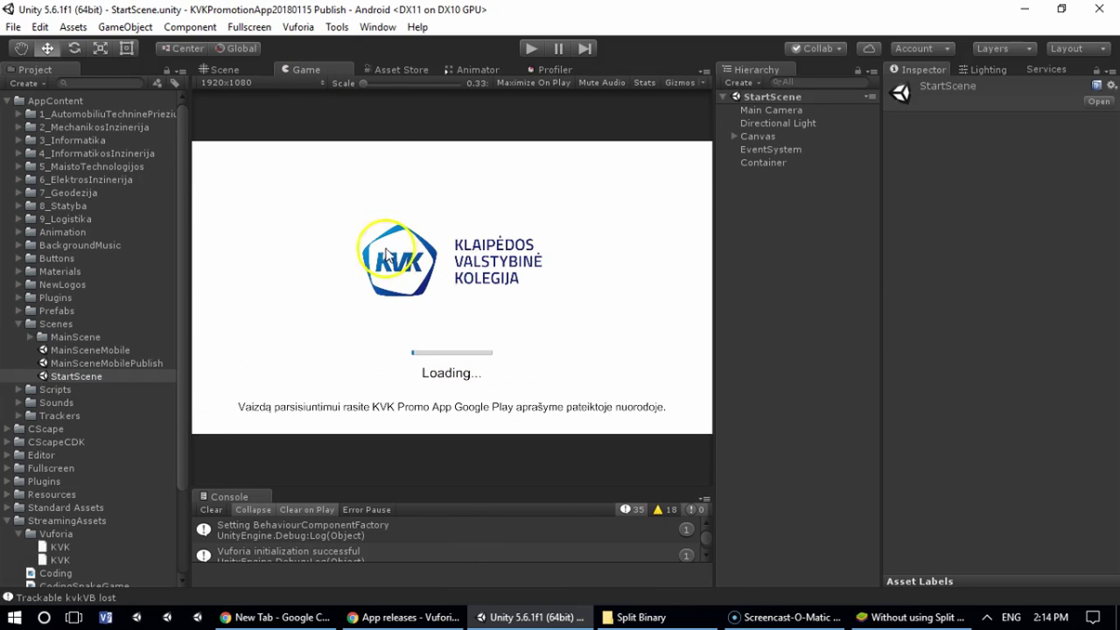
{"action": "left_click", "coordinate": [751, 164]}
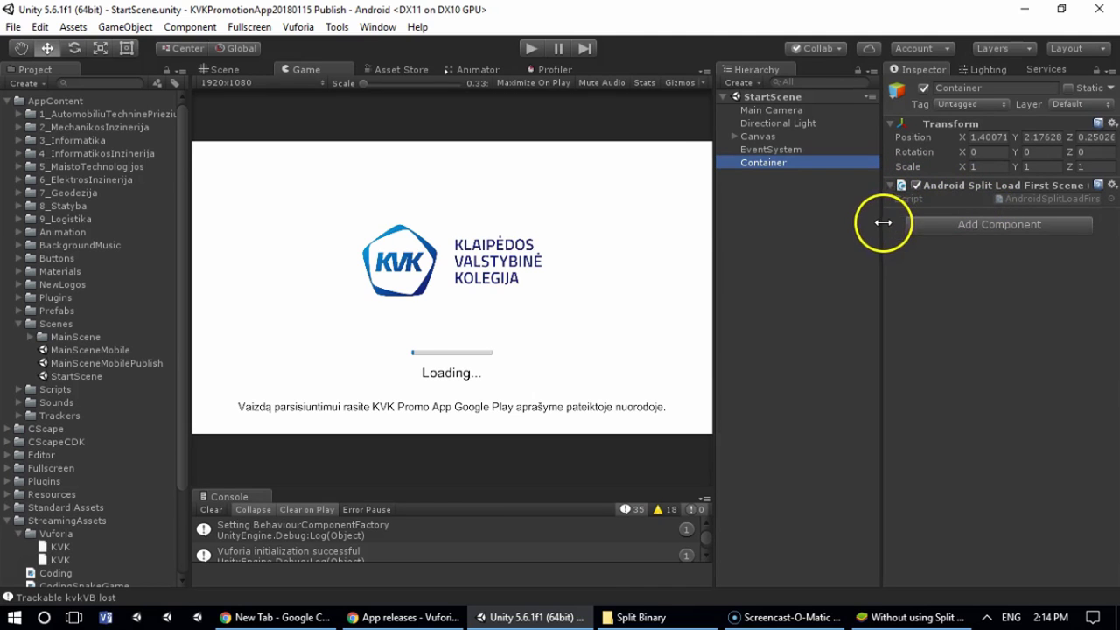
{"action": "left_click_drag", "start_coordinate": [881, 224], "coordinate": [779, 230]}
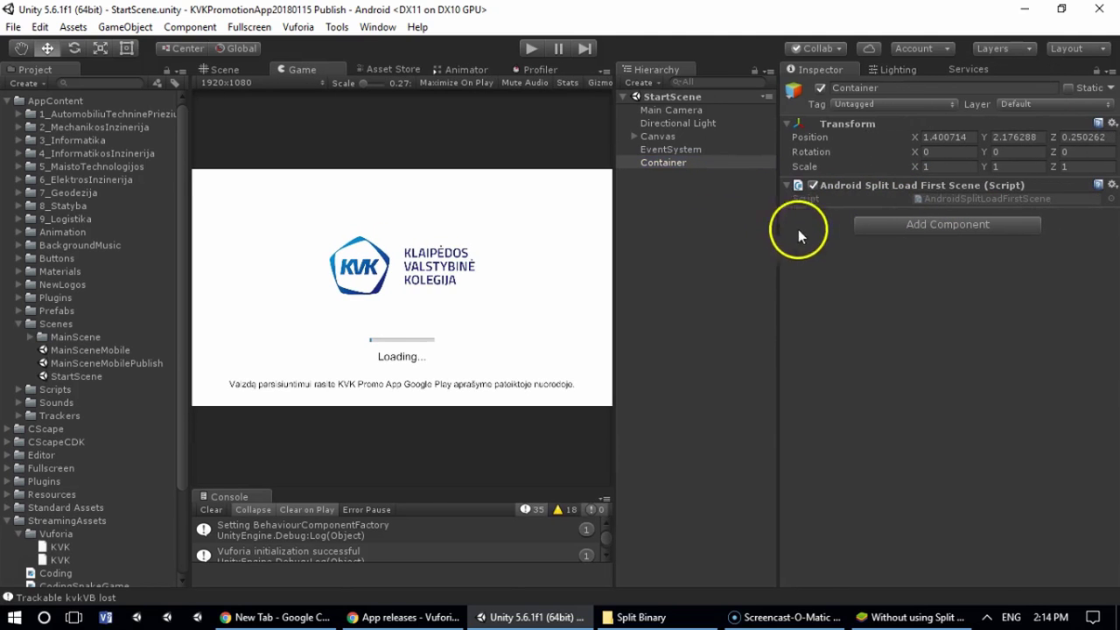
Open AndroidSplitLoadFirstScene.cs in MonoDevelop and enlarge its editor window.
{"action": "left_click", "coordinate": [949, 200]}
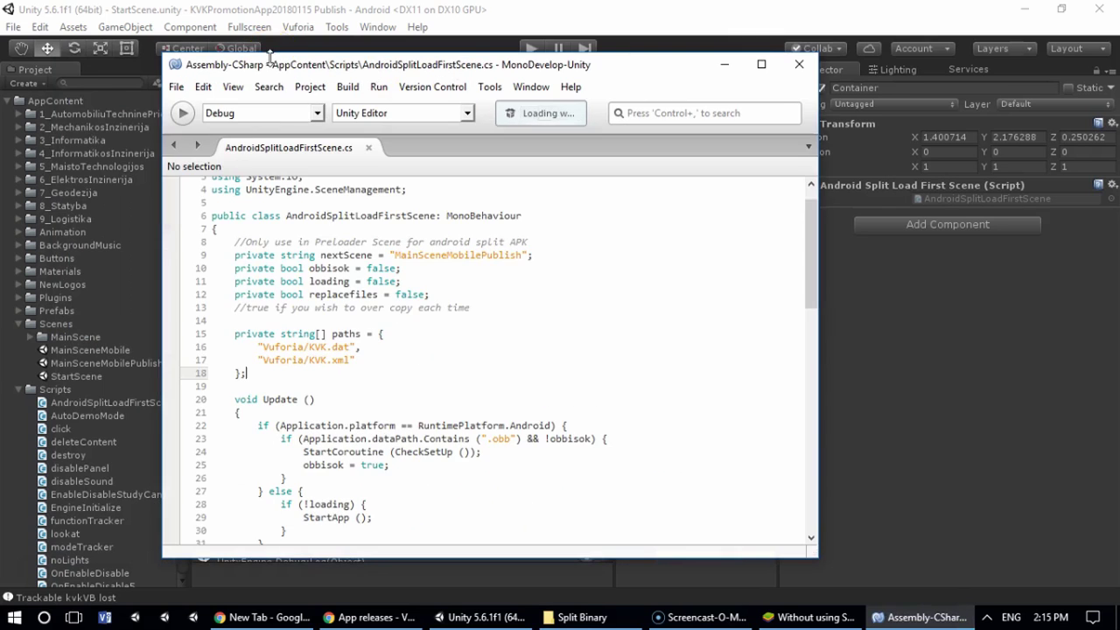
{"action": "left_click_drag", "start_coordinate": [288, 62], "coordinate": [580, 14]}
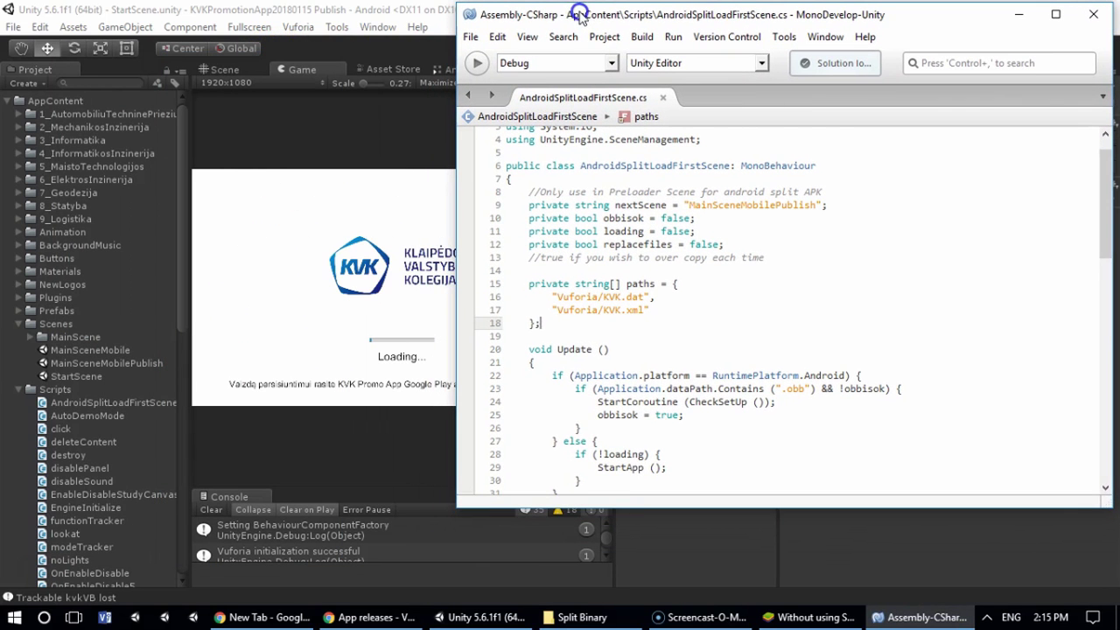
{"action": "left_click_drag", "start_coordinate": [630, 508], "coordinate": [654, 593]}
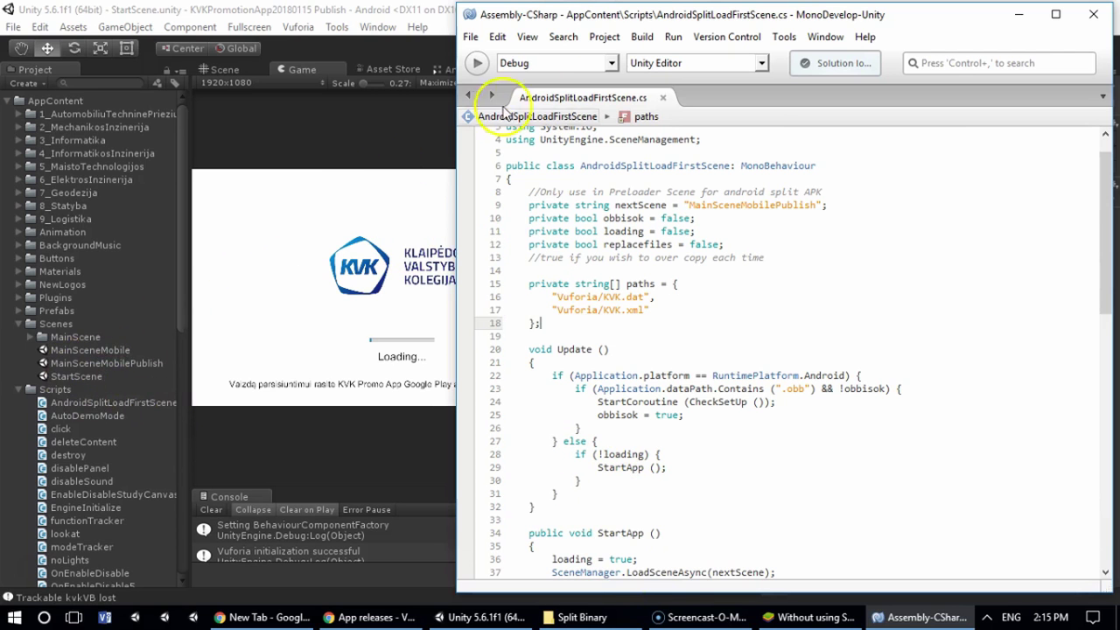
{"action": "left_click_drag", "start_coordinate": [648, 20], "coordinate": [827, 33]}
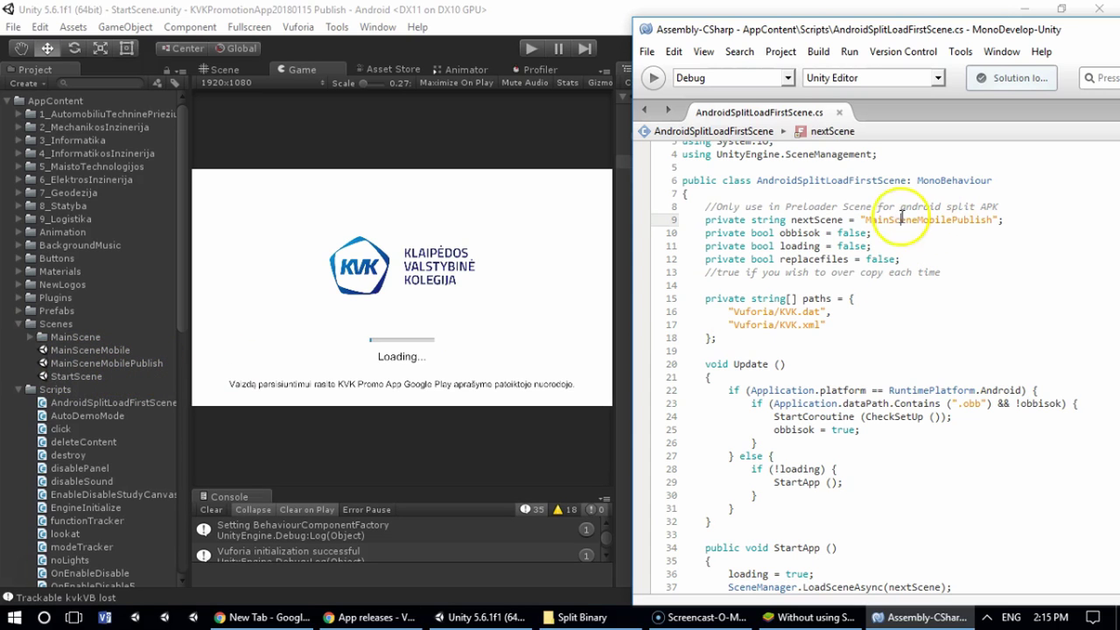
Review nextScene MainSceneMobilePublish and the Vuforia/KVK.dat paths entry, then return to Unity.
{"action": "left_click_drag", "start_coordinate": [865, 220], "coordinate": [936, 223]}
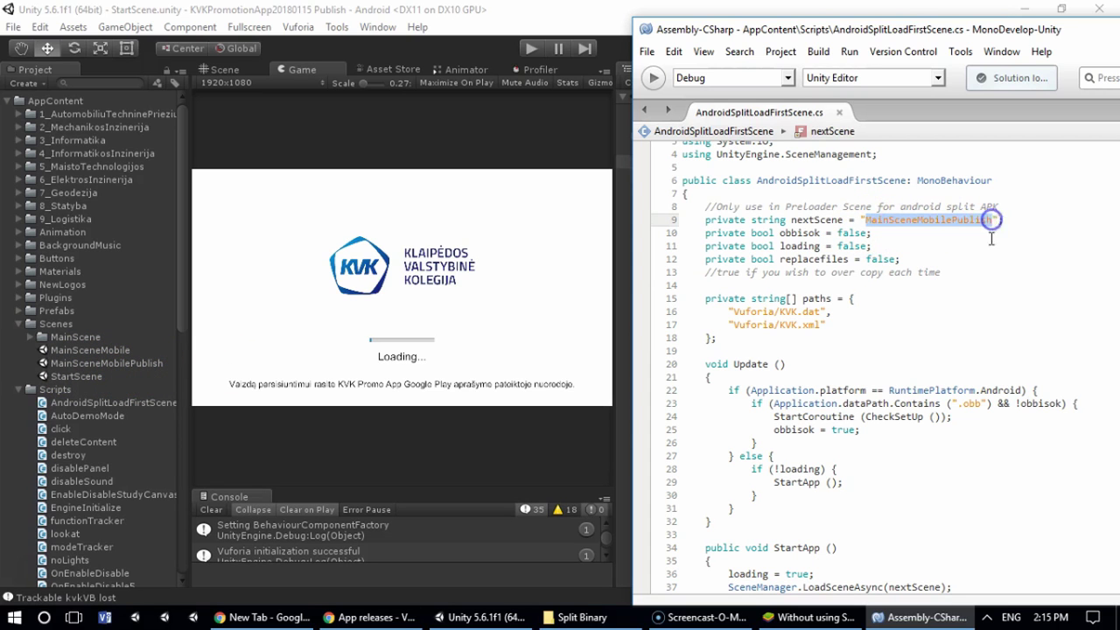
{"action": "left_click", "coordinate": [929, 311]}
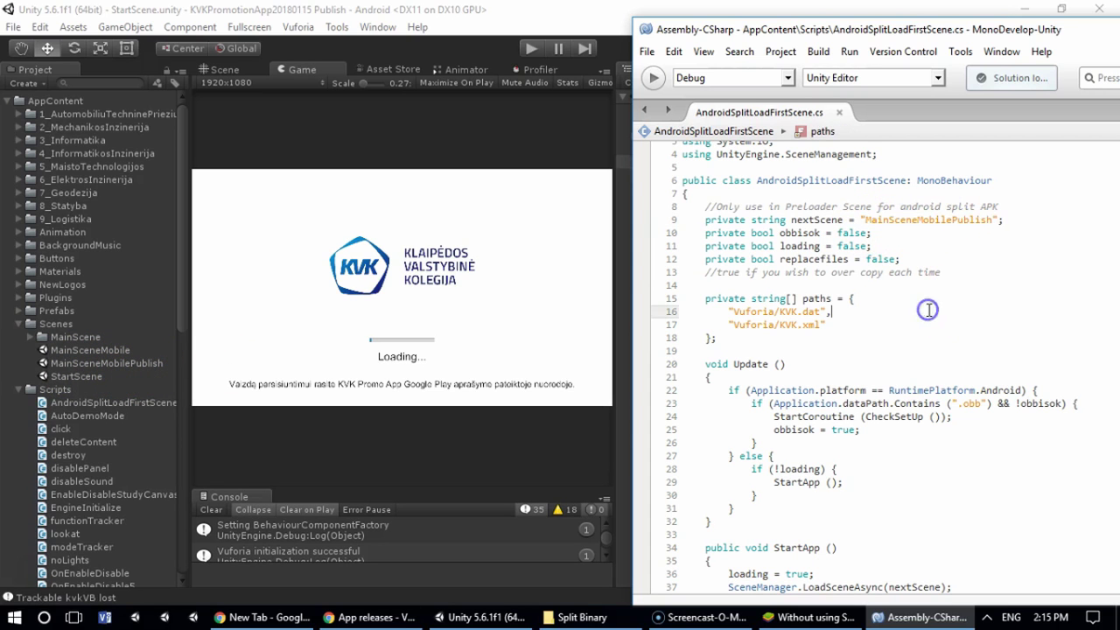
{"action": "left_click", "coordinate": [735, 340]}
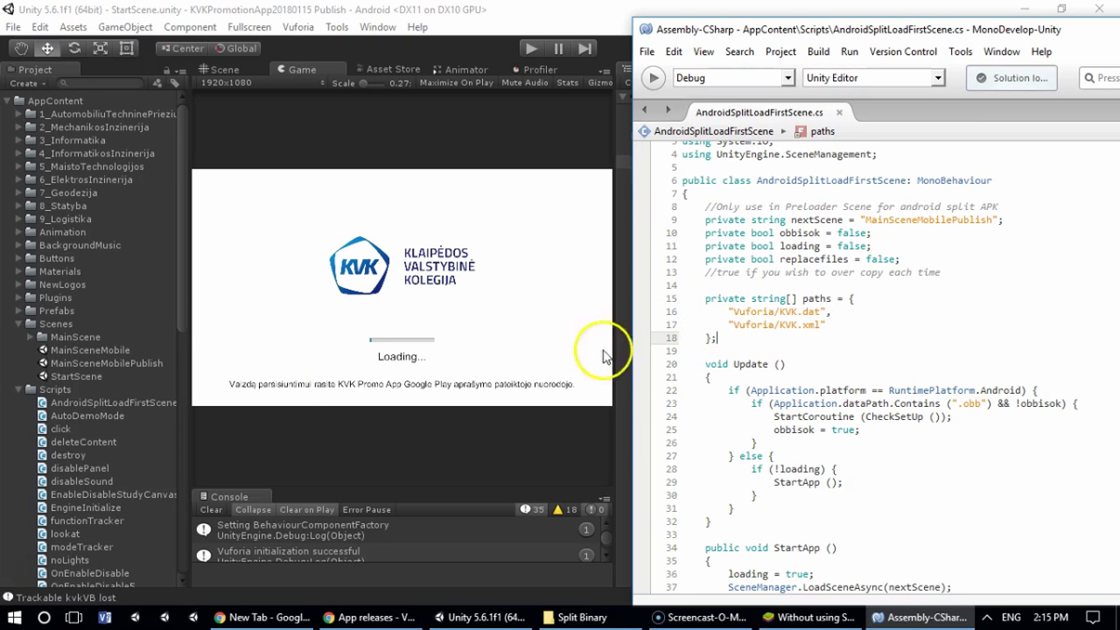
{"action": "left_click_drag", "start_coordinate": [179, 240], "coordinate": [190, 532]}
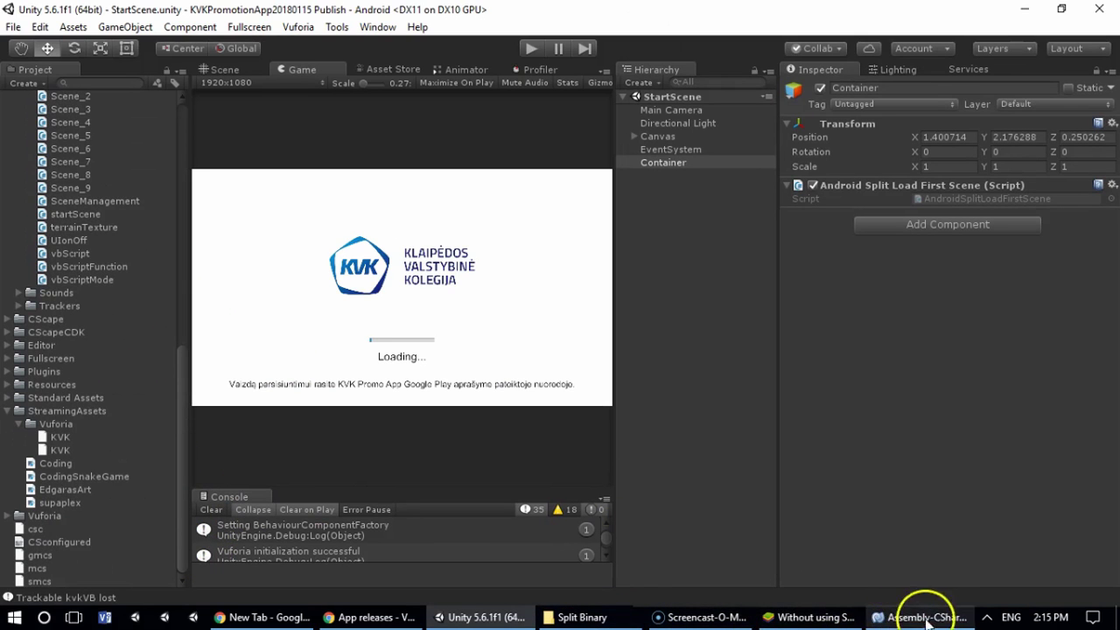
Inspect both KVK files in StreamingAssets/Vuforia, then bring the split-loader script back.
{"action": "left_click", "coordinate": [63, 412]}
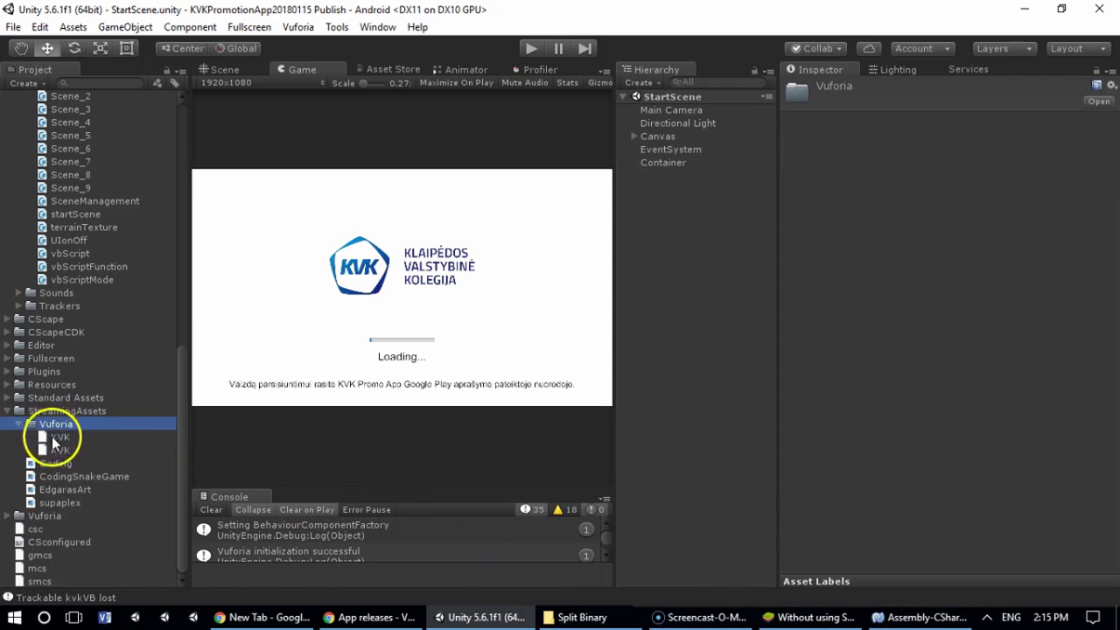
{"action": "left_click", "coordinate": [59, 438]}
{"action": "left_click", "coordinate": [63, 450]}
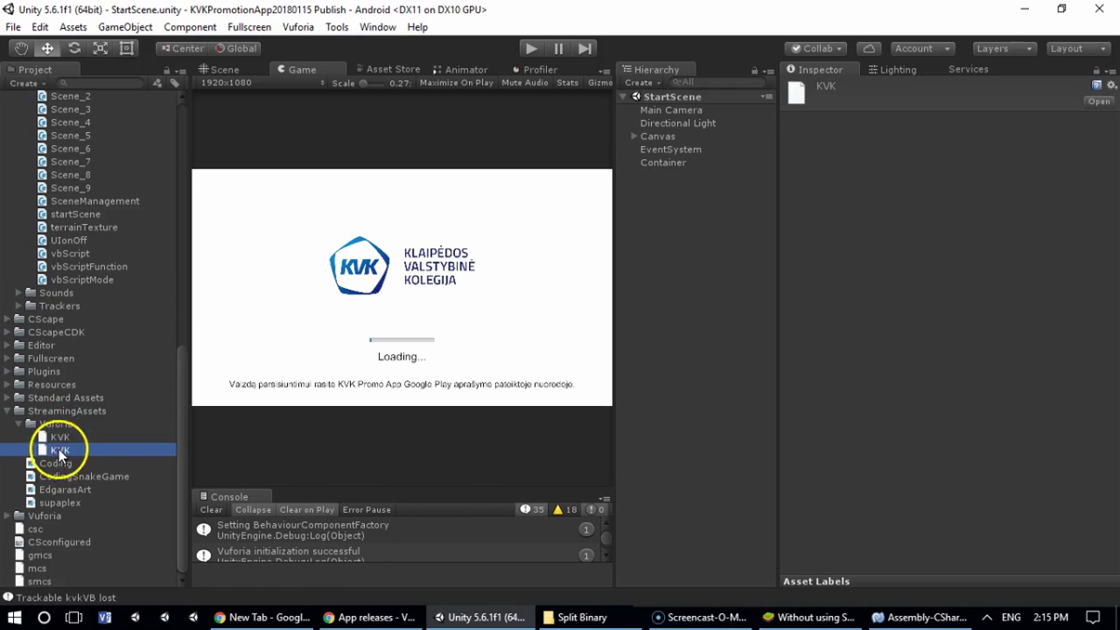
{"action": "left_click", "coordinate": [64, 439]}
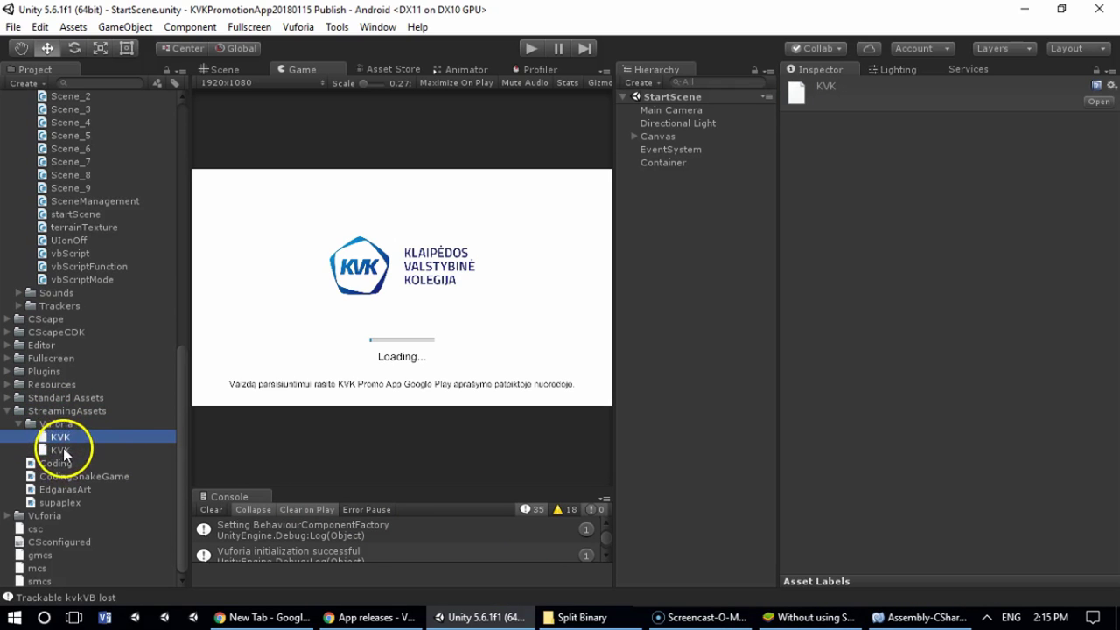
{"action": "left_click", "coordinate": [63, 449]}
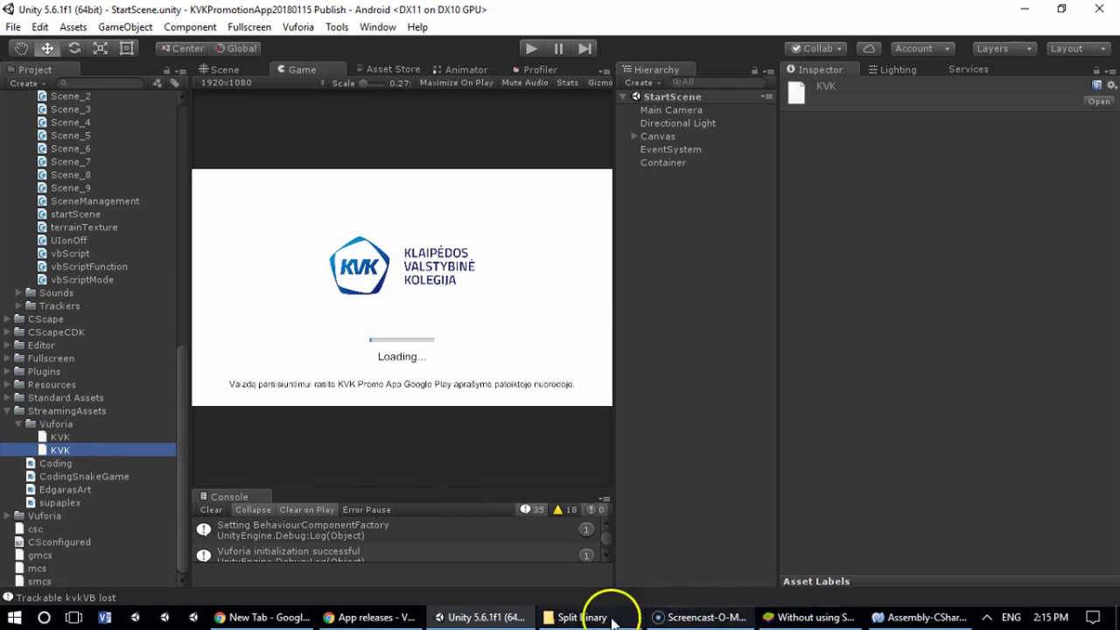
{"action": "left_click", "coordinate": [924, 615]}
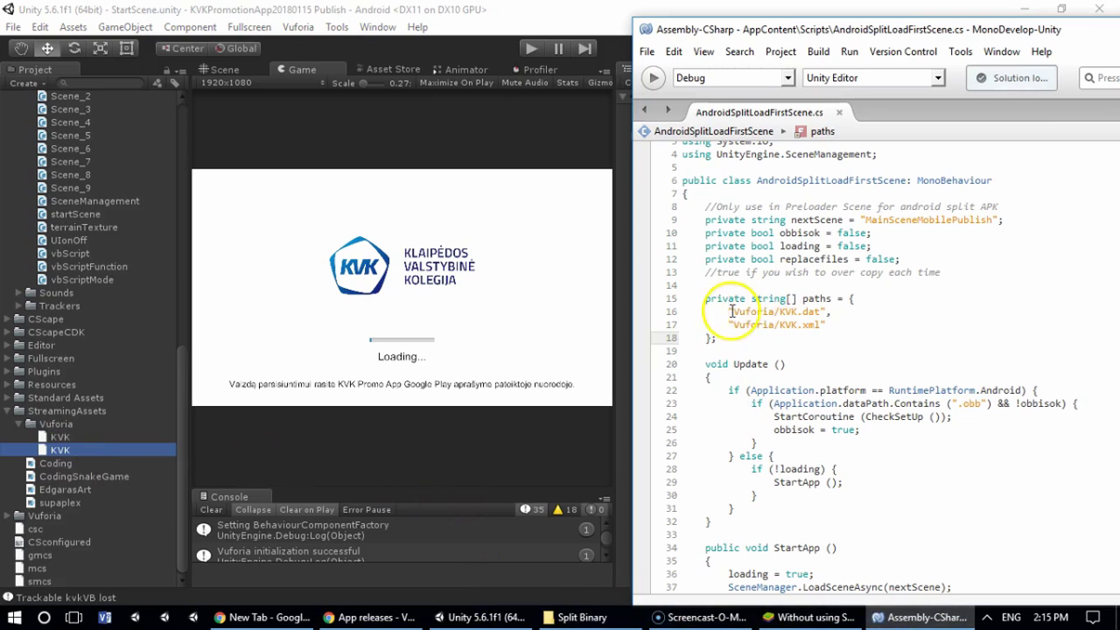
{"action": "left_click_drag", "start_coordinate": [727, 313], "coordinate": [763, 309]}
{"action": "left_click", "coordinate": [816, 315]}
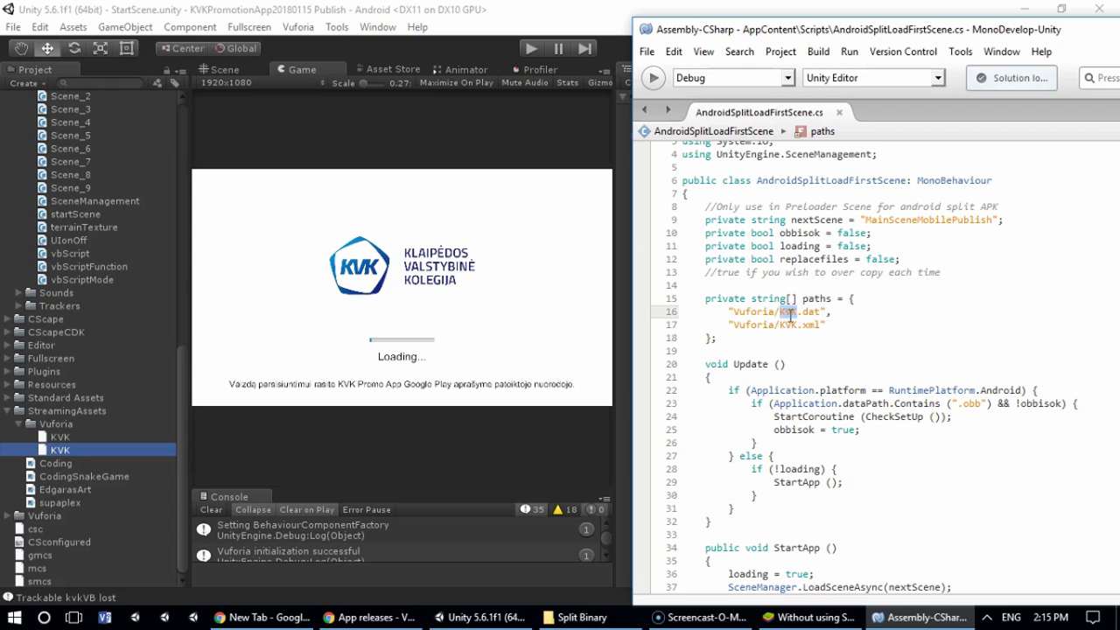
{"action": "left_click", "coordinate": [798, 312]}
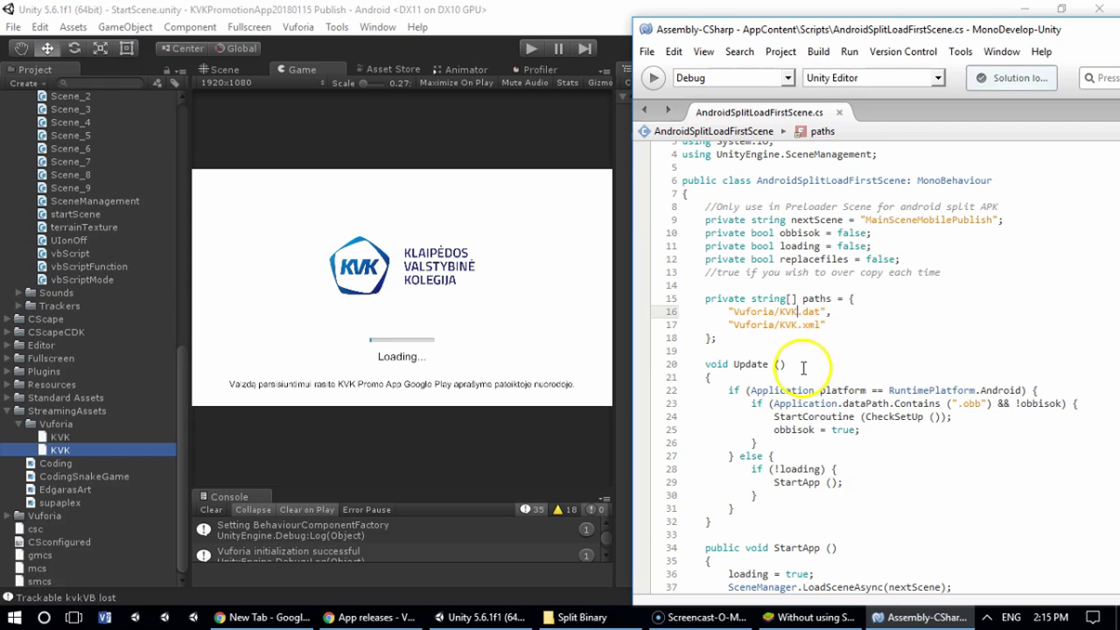
{"action": "left_click_drag", "start_coordinate": [797, 326], "coordinate": [779, 326]}
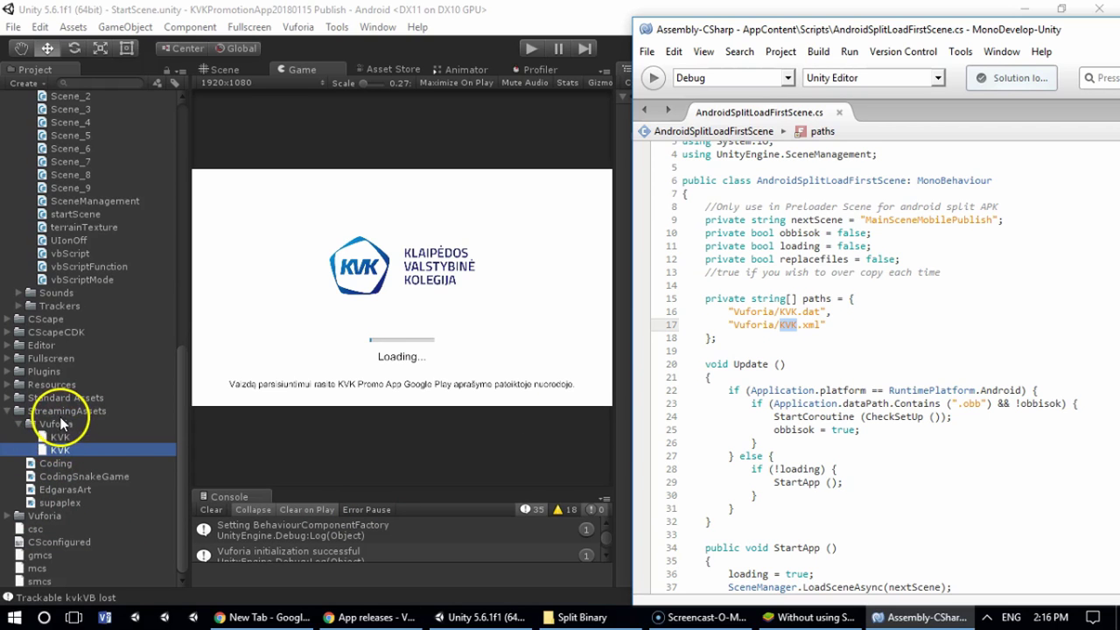
{"action": "double_click", "coordinate": [754, 313]}
{"action": "key", "text": "Delete"}
{"action": "key", "text": "Delete"}
{"action": "double_click", "coordinate": [751, 324]}
{"action": "key", "text": "Delete"}
{"action": "key", "text": "Delete"}
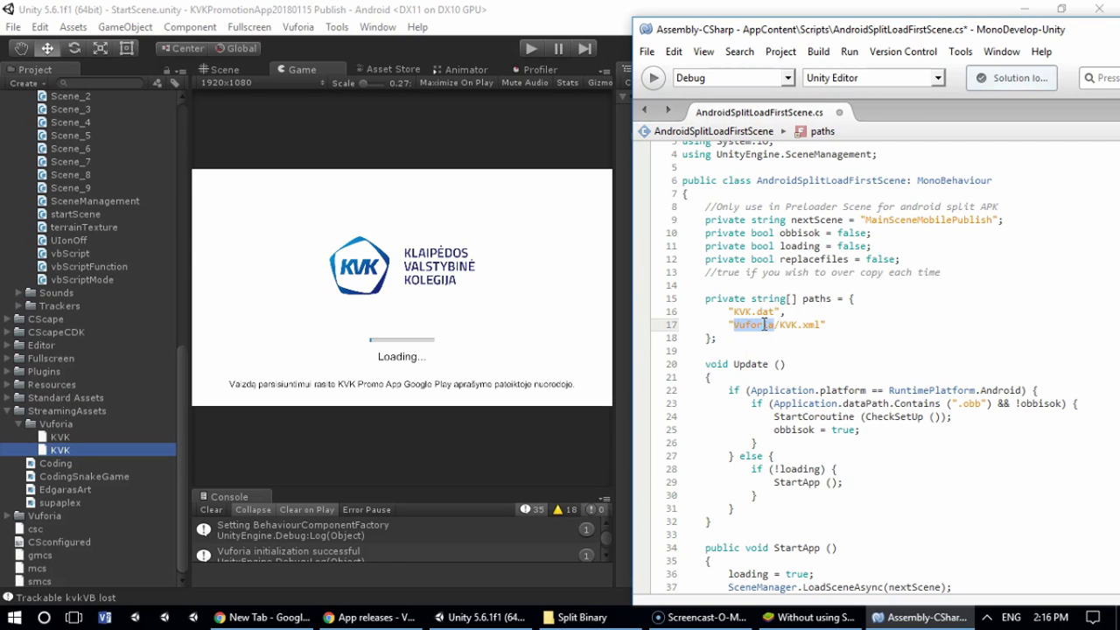
{"action": "key", "text": "ctrl+z"}
{"action": "key", "text": "ctrl+z"}
{"action": "left_click", "coordinate": [811, 311]}
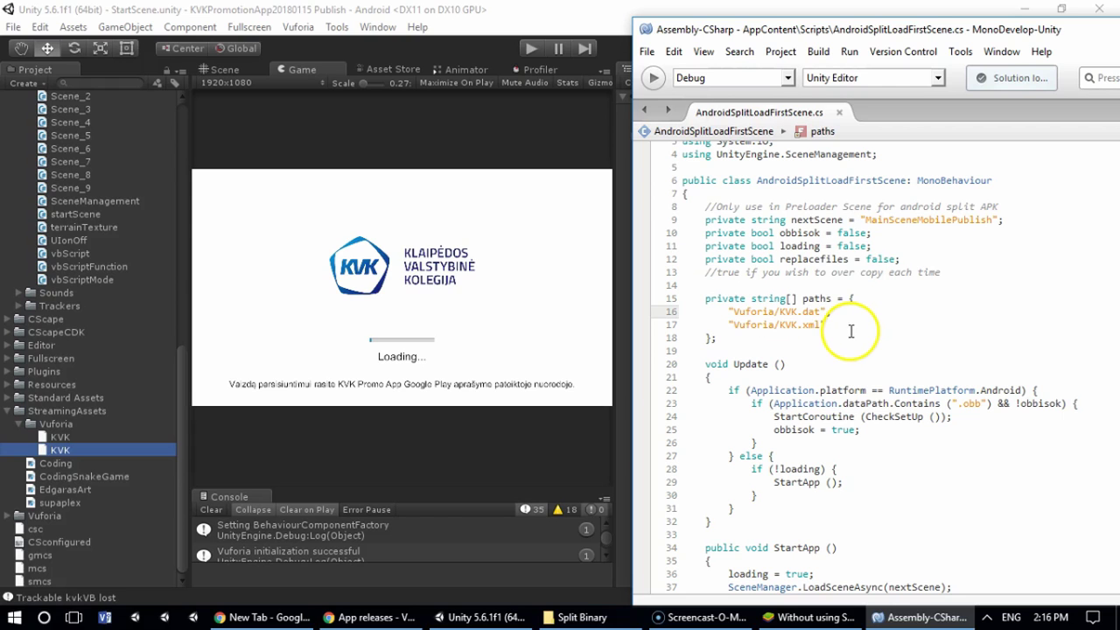
Review the paths array in AndroidSplitLoadFirstScene, then minimize MonoDevelop to reveal StartScene.
{"action": "left_click", "coordinate": [760, 341]}
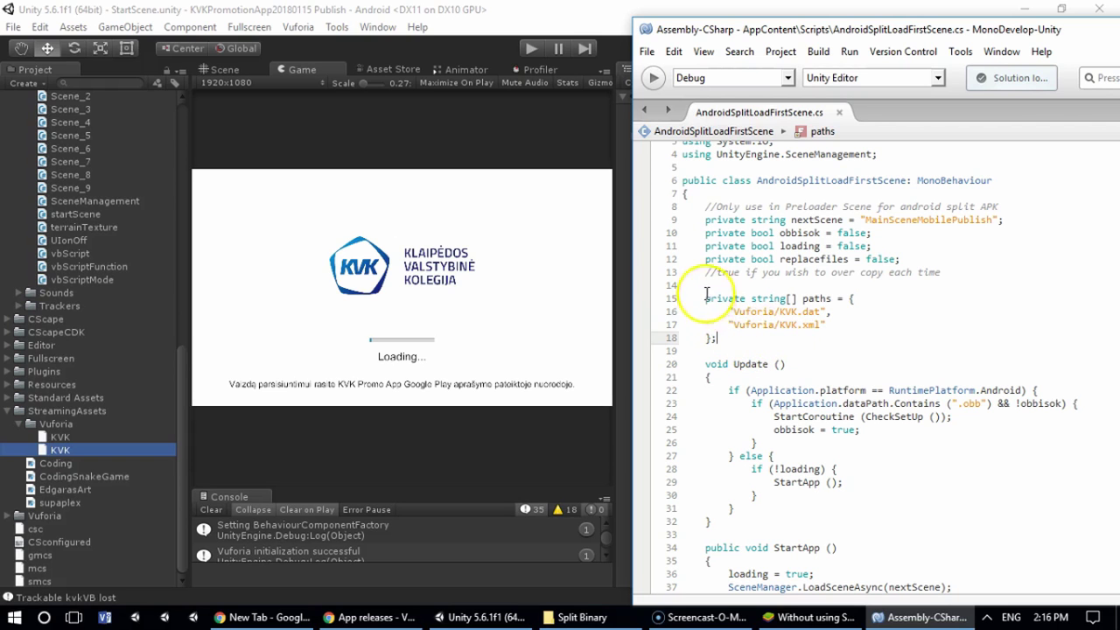
{"action": "scroll", "coordinate": [753, 210], "scroll_direction": "down", "scroll_amount": 6}
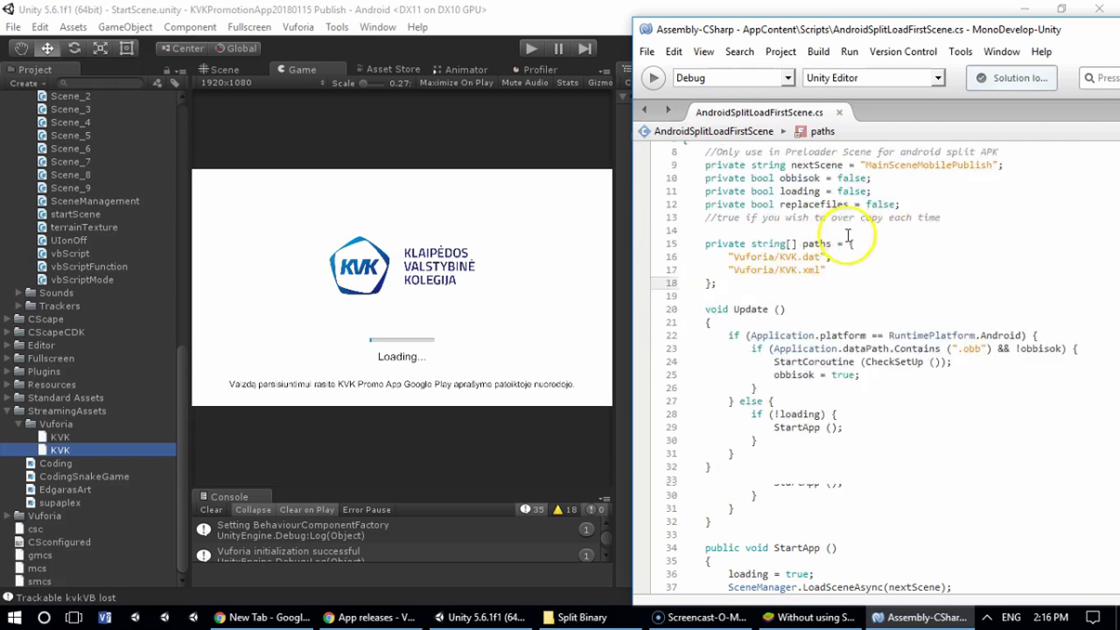
{"action": "scroll", "coordinate": [787, 306], "scroll_direction": "up", "scroll_amount": 5}
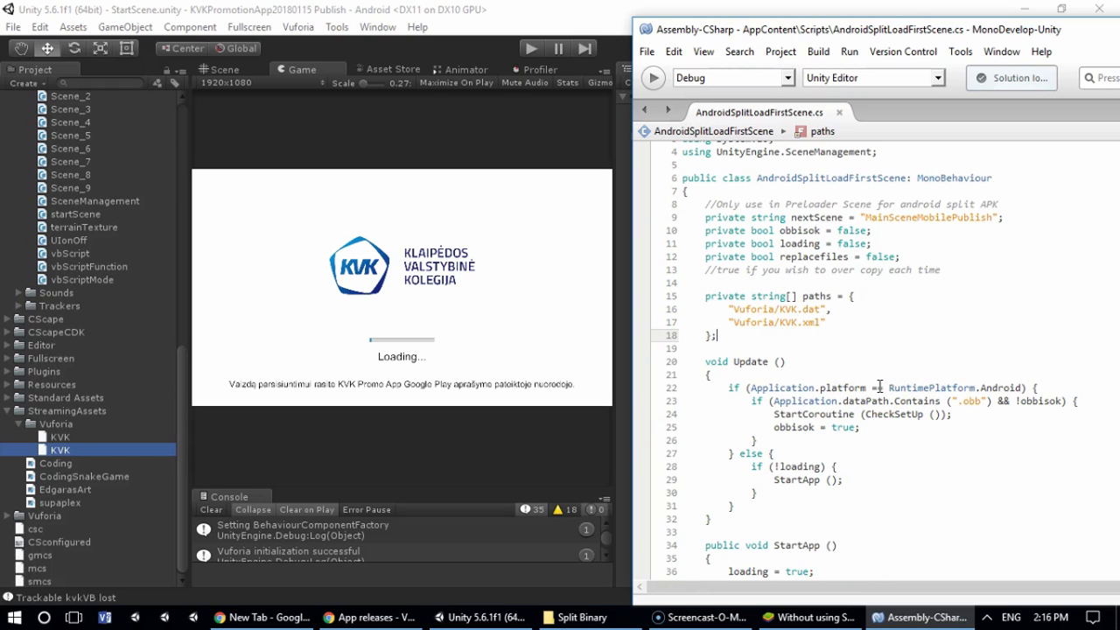
{"action": "left_click", "coordinate": [758, 351]}
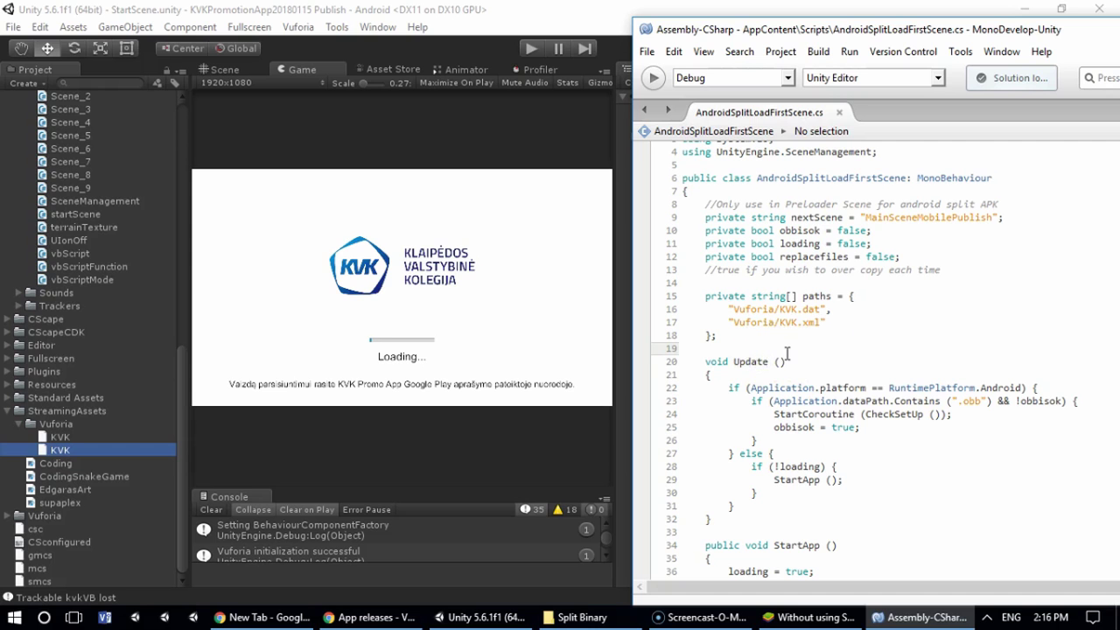
{"action": "scroll", "coordinate": [740, 311], "scroll_direction": "down", "scroll_amount": 1}
{"action": "left_click", "coordinate": [737, 292]}
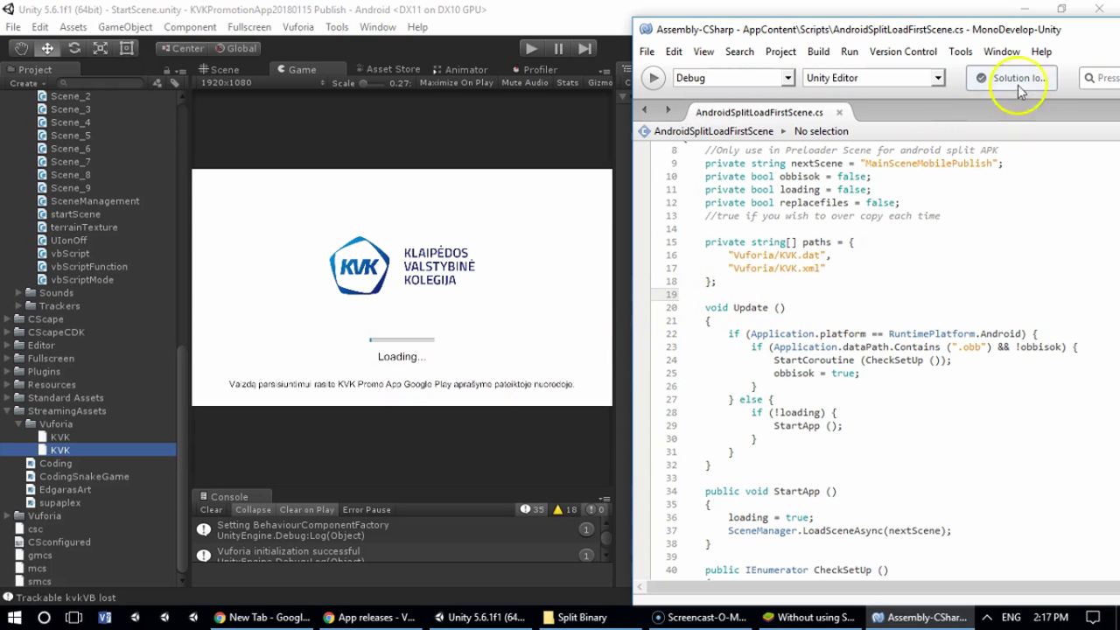
{"action": "left_click_drag", "start_coordinate": [1057, 32], "coordinate": [901, 32]}
{"action": "left_click", "coordinate": [1043, 30]}
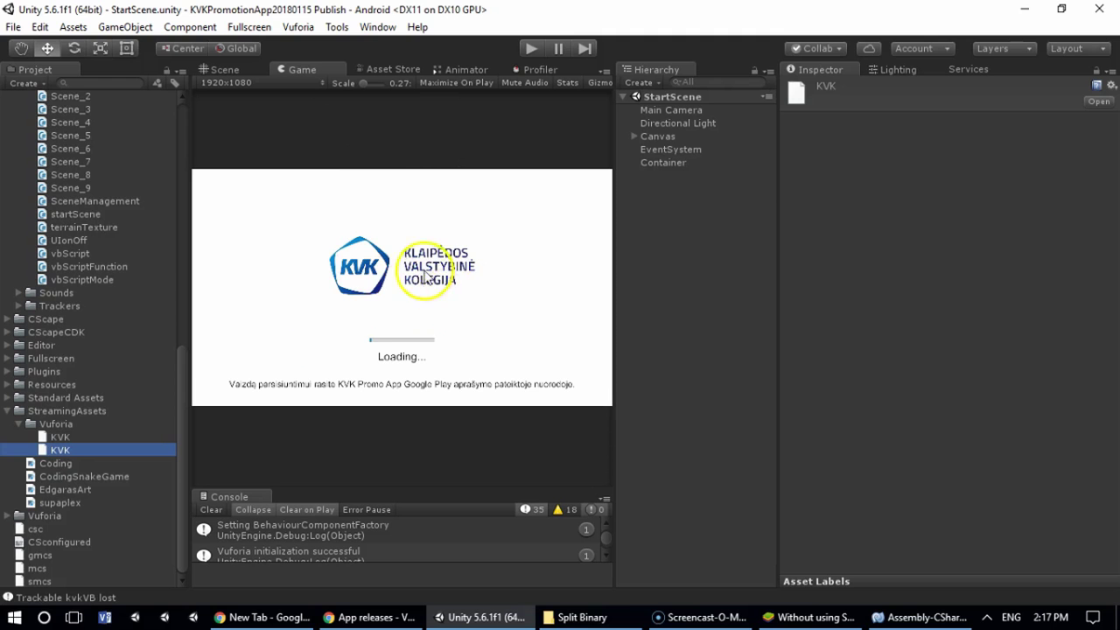
Check Split Binary.apk's properties showing 17.6 MB, then select Split Binary.main.obb.
{"action": "left_click", "coordinate": [580, 617]}
{"action": "left_click_drag", "start_coordinate": [544, 16], "coordinate": [825, 94]}
{"action": "left_click", "coordinate": [652, 213]}
{"action": "right_click", "coordinate": [652, 213]}
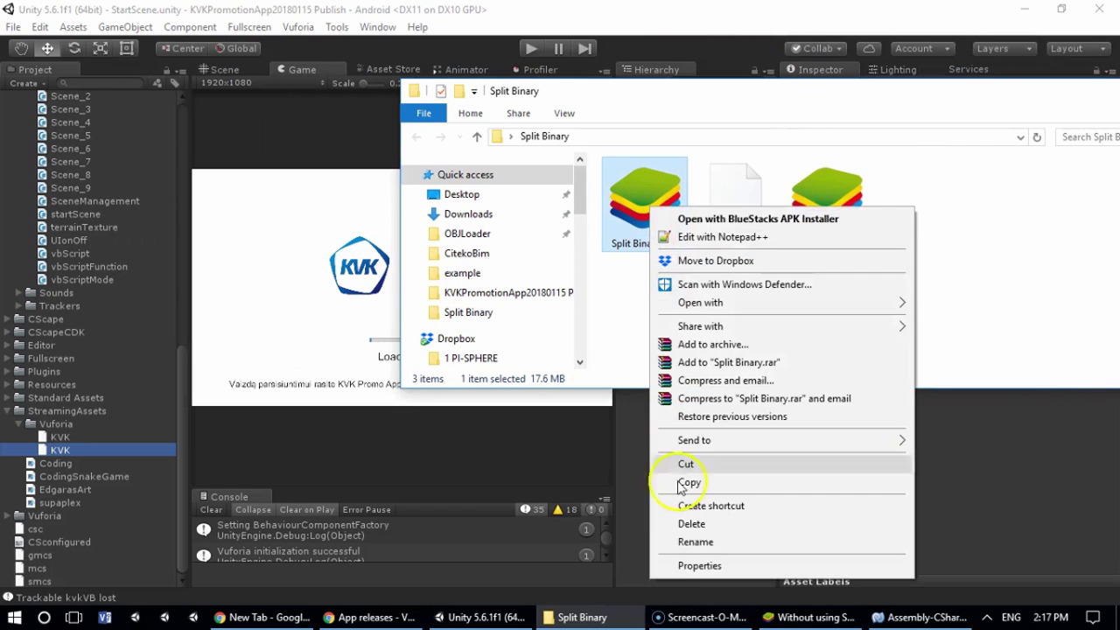
{"action": "left_click", "coordinate": [691, 564]}
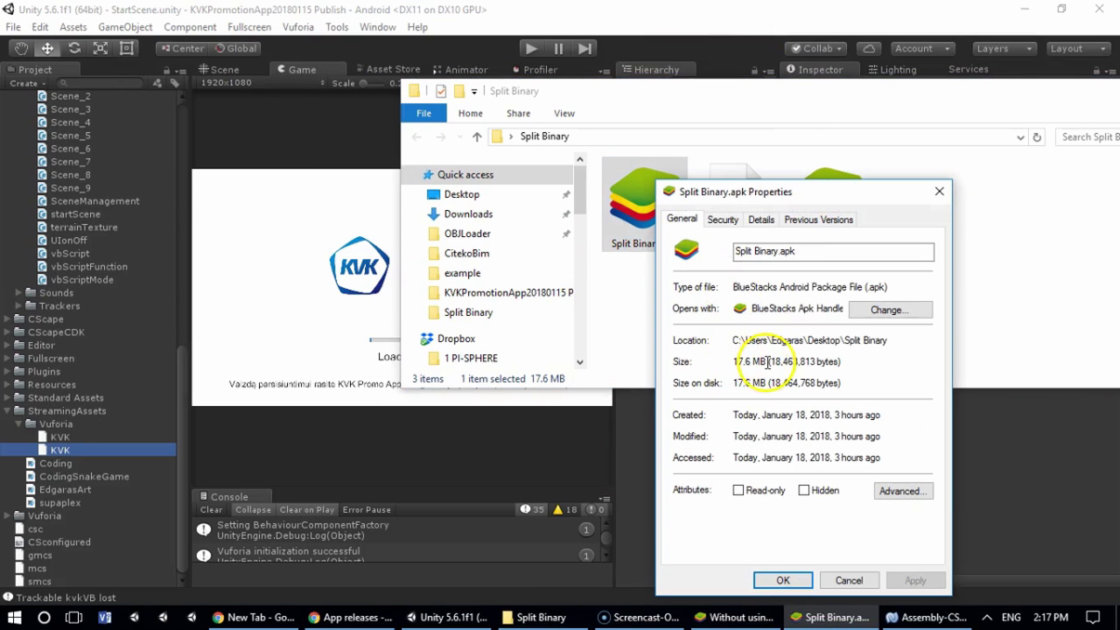
{"action": "left_click_drag", "start_coordinate": [768, 362], "coordinate": [725, 364]}
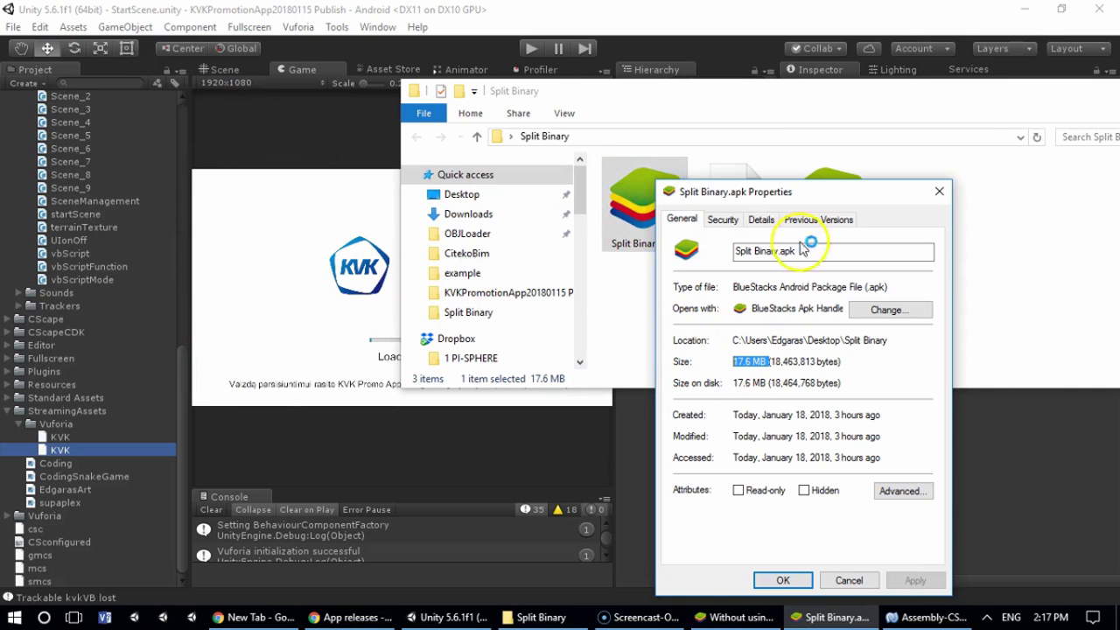
{"action": "left_click", "coordinate": [738, 364]}
{"action": "left_click_drag", "start_coordinate": [737, 361], "coordinate": [771, 360]}
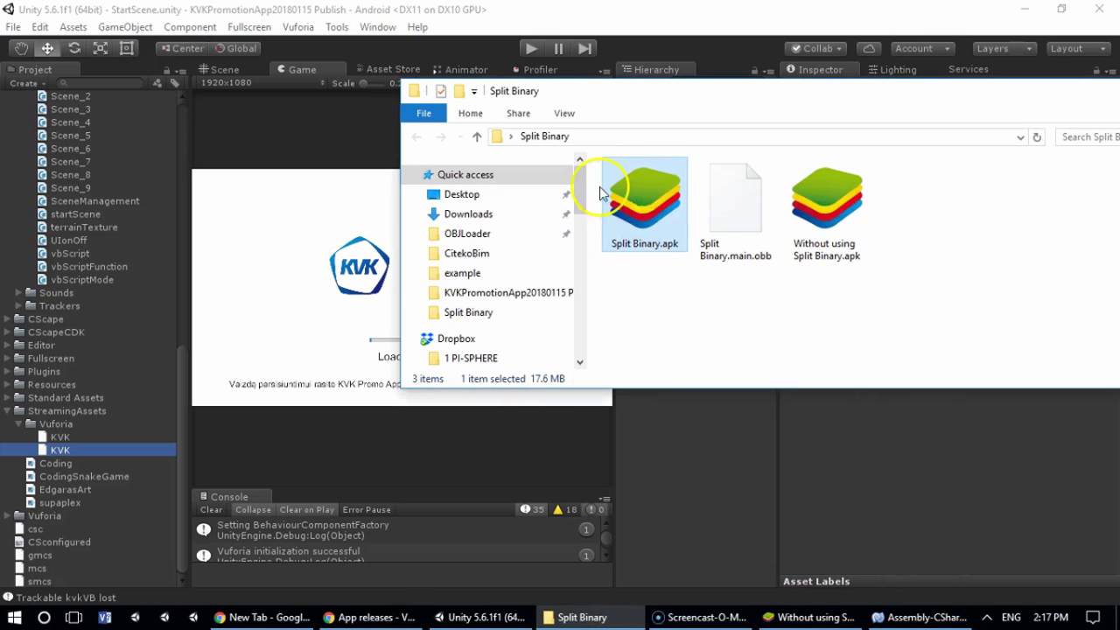
{"action": "left_click", "coordinate": [739, 247]}
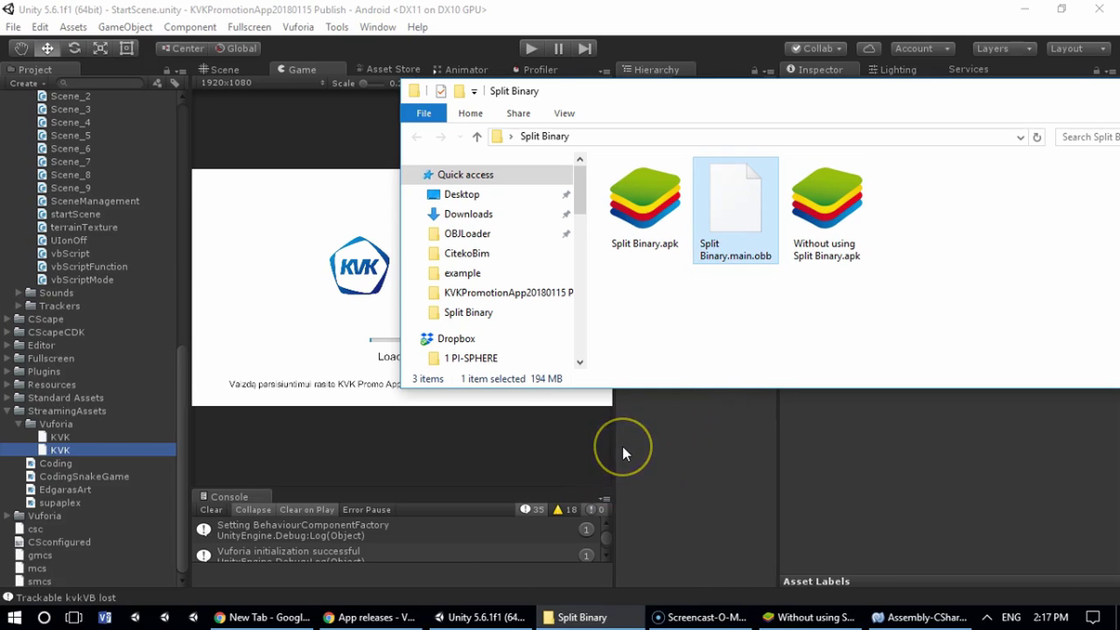
Review Play Console's upload error suggesting APK Expansion Files, then return to the files.
{"action": "left_click", "coordinate": [366, 617]}
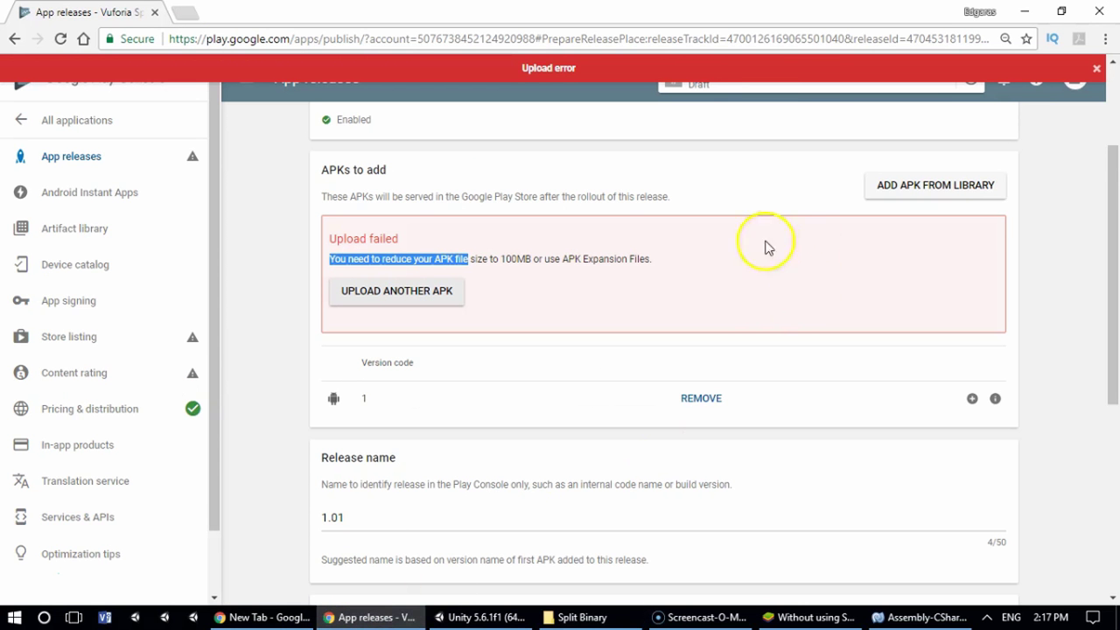
{"action": "left_click_drag", "start_coordinate": [576, 259], "coordinate": [672, 265]}
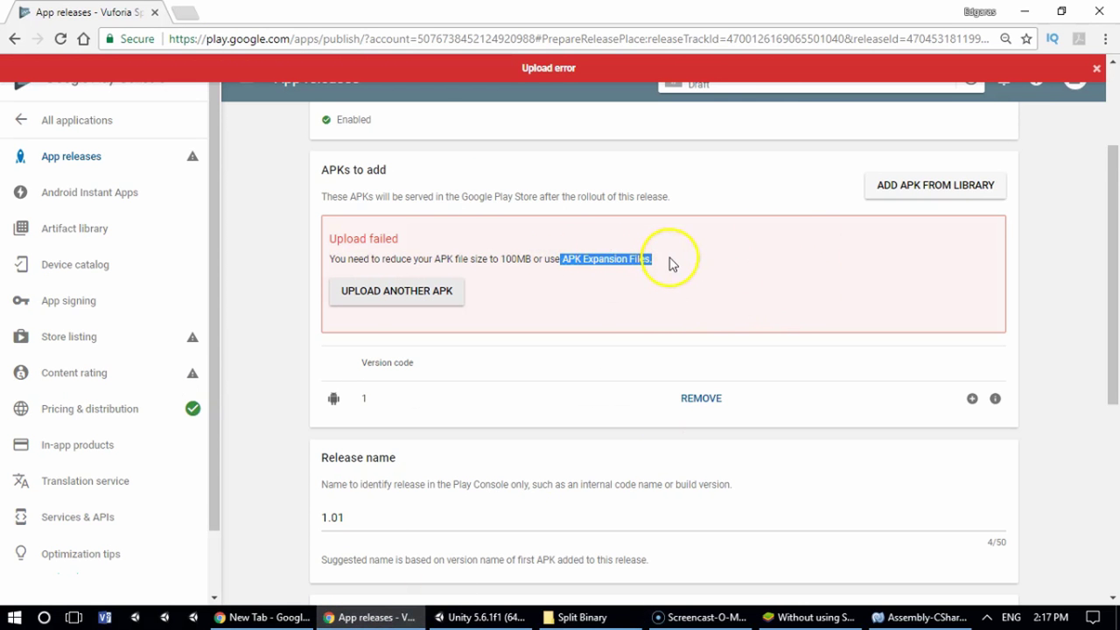
{"action": "left_click", "coordinate": [371, 617]}
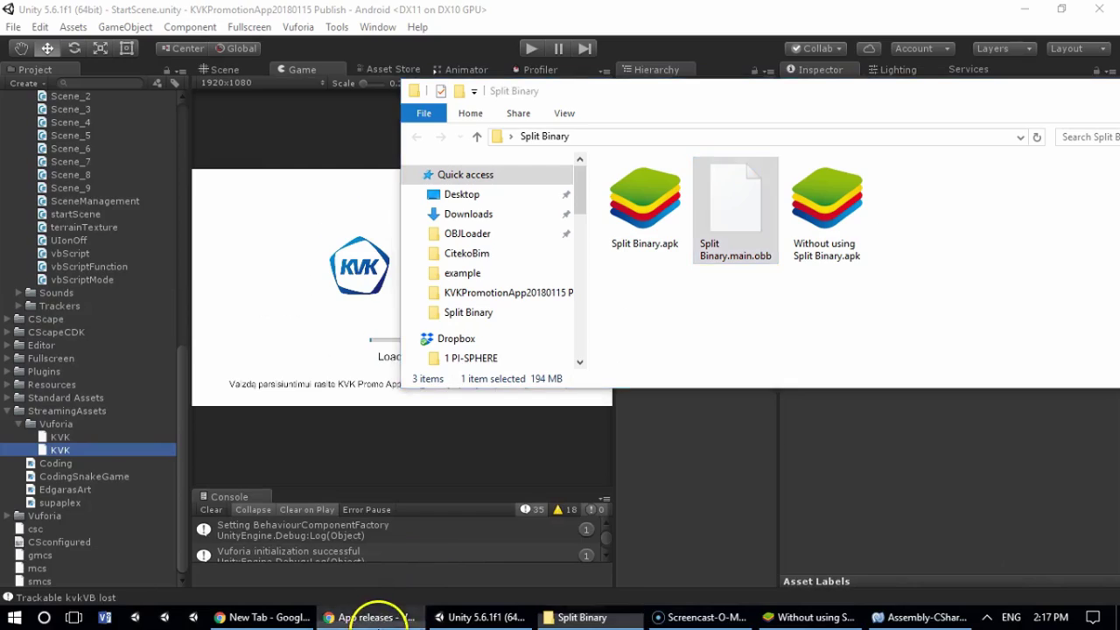
Check Split Binary.main.obb's Properties to confirm its size is 194 MB (203,457,898 bytes).
{"action": "left_click", "coordinate": [377, 617]}
{"action": "left_click", "coordinate": [368, 617]}
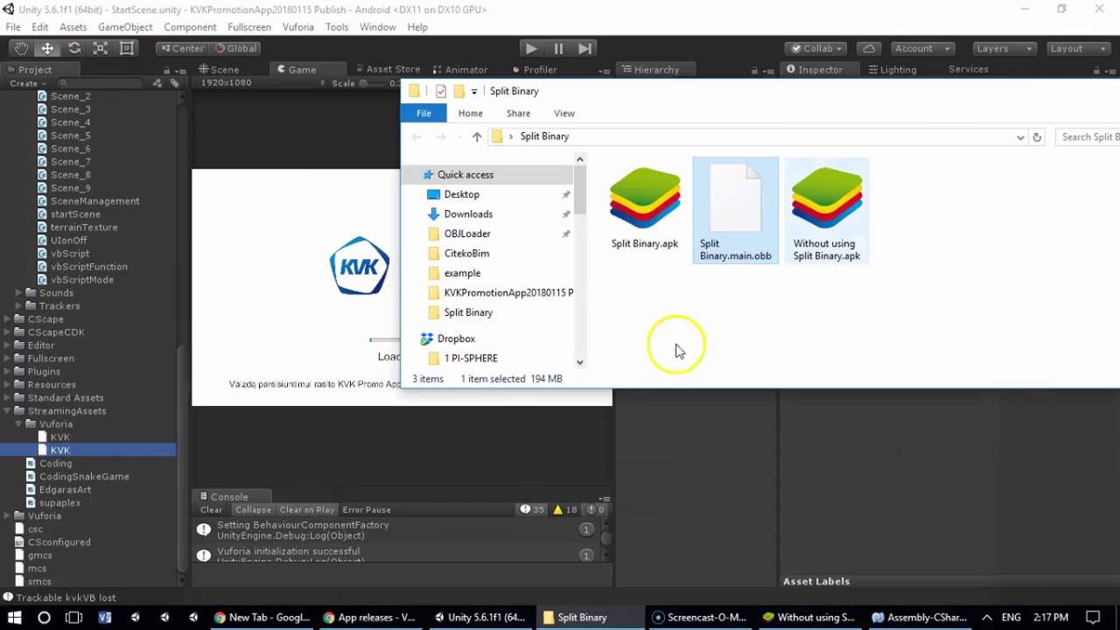
{"action": "right_click", "coordinate": [738, 224]}
{"action": "left_click", "coordinate": [794, 556]}
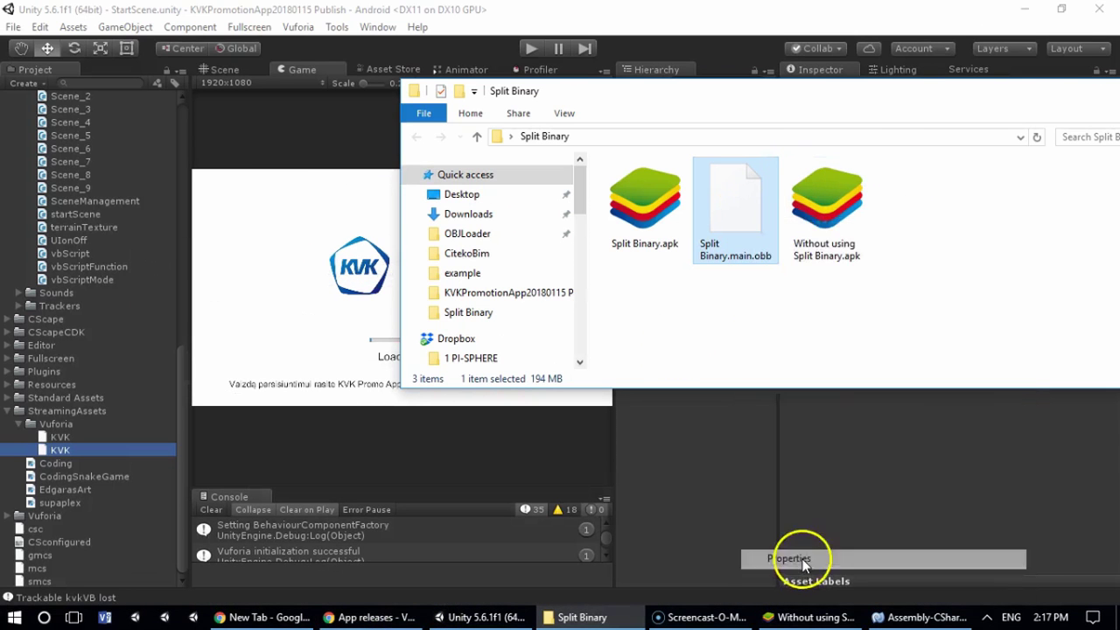
{"action": "left_click_drag", "start_coordinate": [814, 208], "coordinate": [736, 199]}
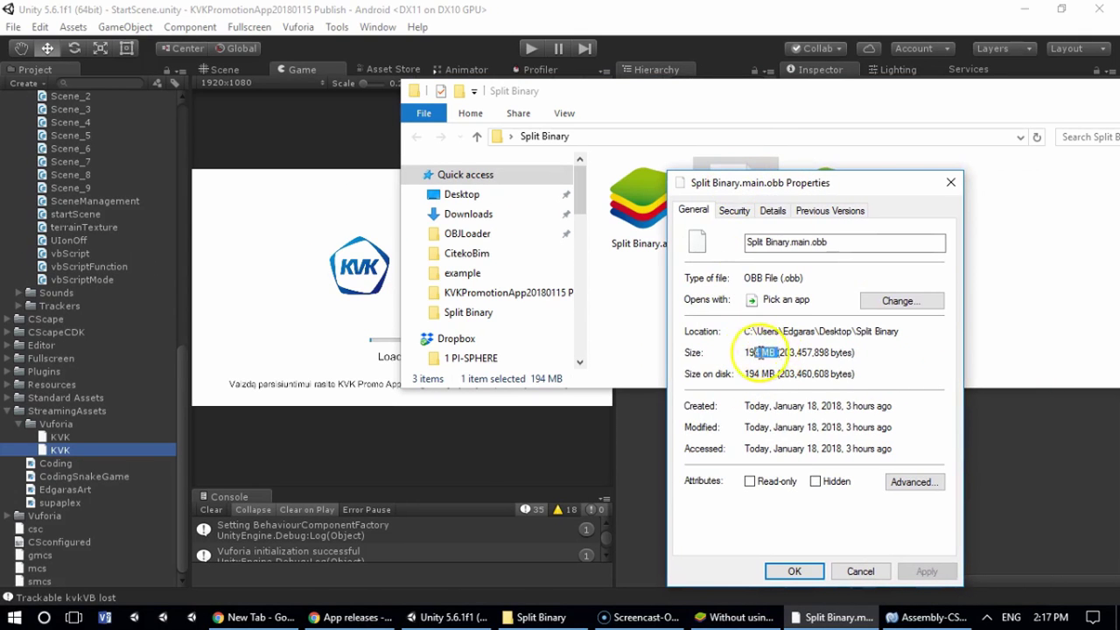
{"action": "left_click_drag", "start_coordinate": [778, 353], "coordinate": [743, 352]}
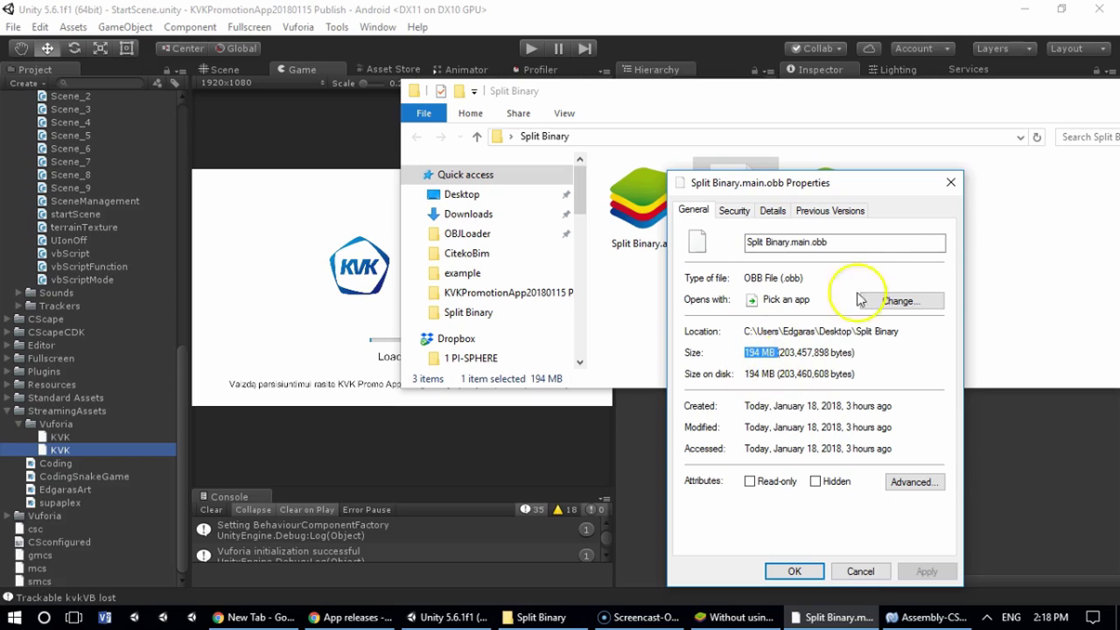
Close the OBB Properties and Split Binary folder, then select Container to view its Android Split Load First Scene script.
{"action": "left_click", "coordinate": [950, 183]}
{"action": "left_click_drag", "start_coordinate": [826, 113], "coordinate": [582, 120]}
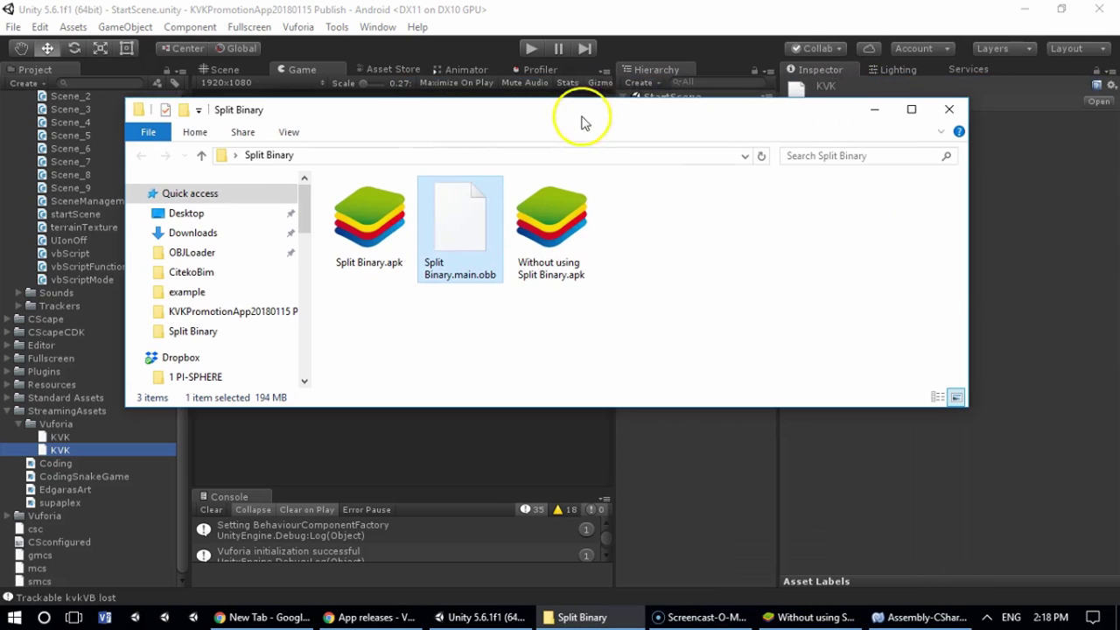
{"action": "left_click", "coordinate": [951, 110]}
{"action": "left_click", "coordinate": [662, 163]}
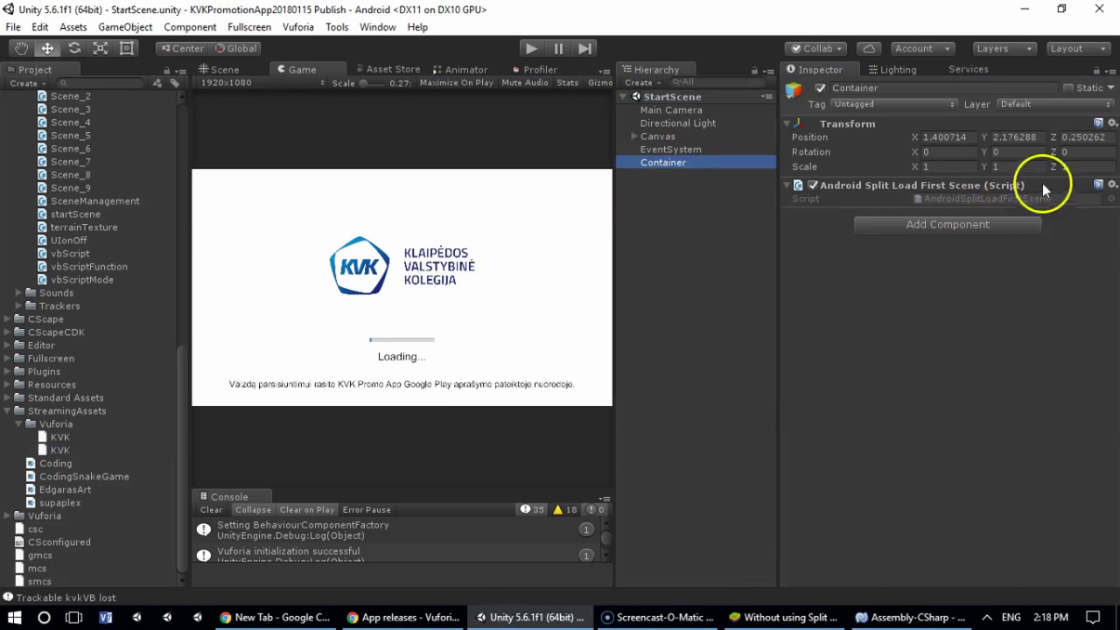